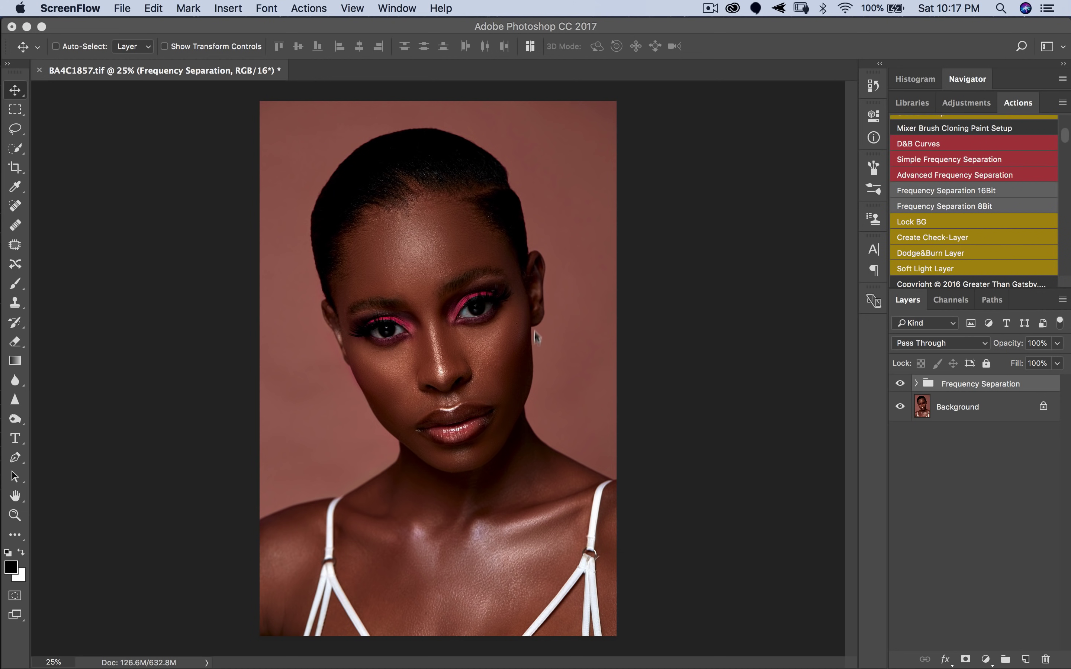
pyautogui.click(463, 377)
pyautogui.press('z')
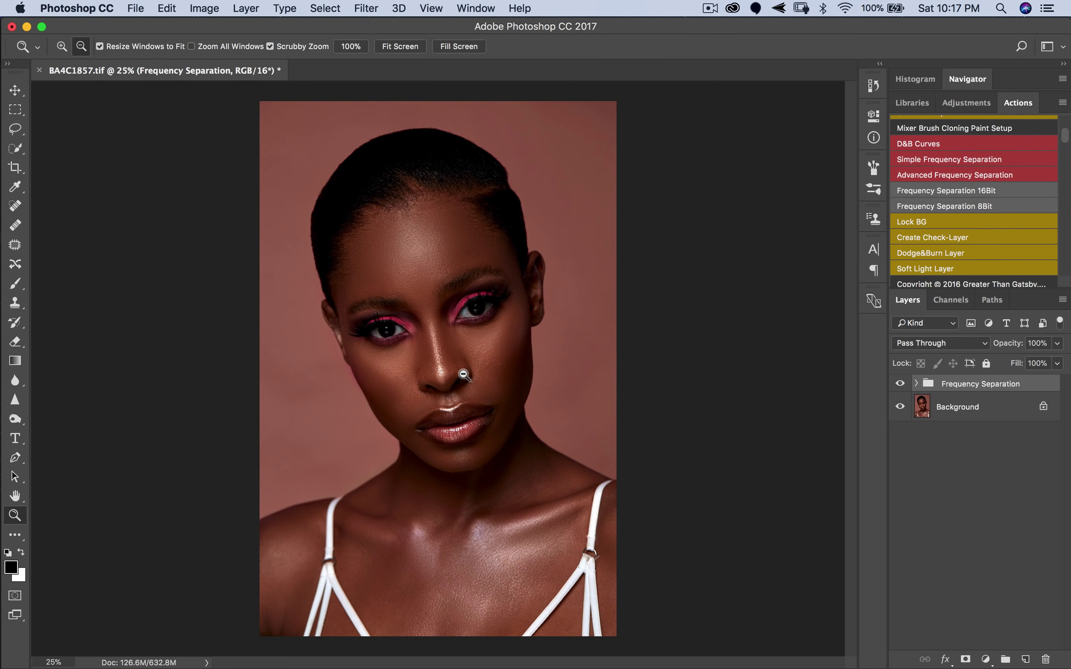
pyautogui.click(463, 378)
pyautogui.press('z')
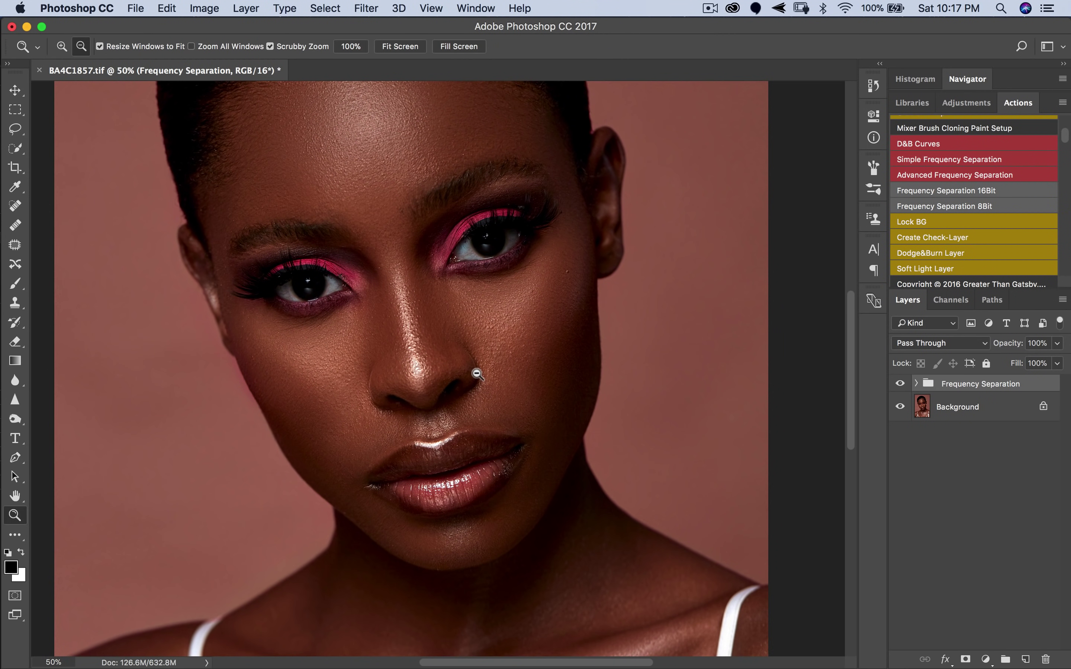
pyautogui.keyDown('alt'); pyautogui.click(475, 374); pyautogui.keyUp('alt')
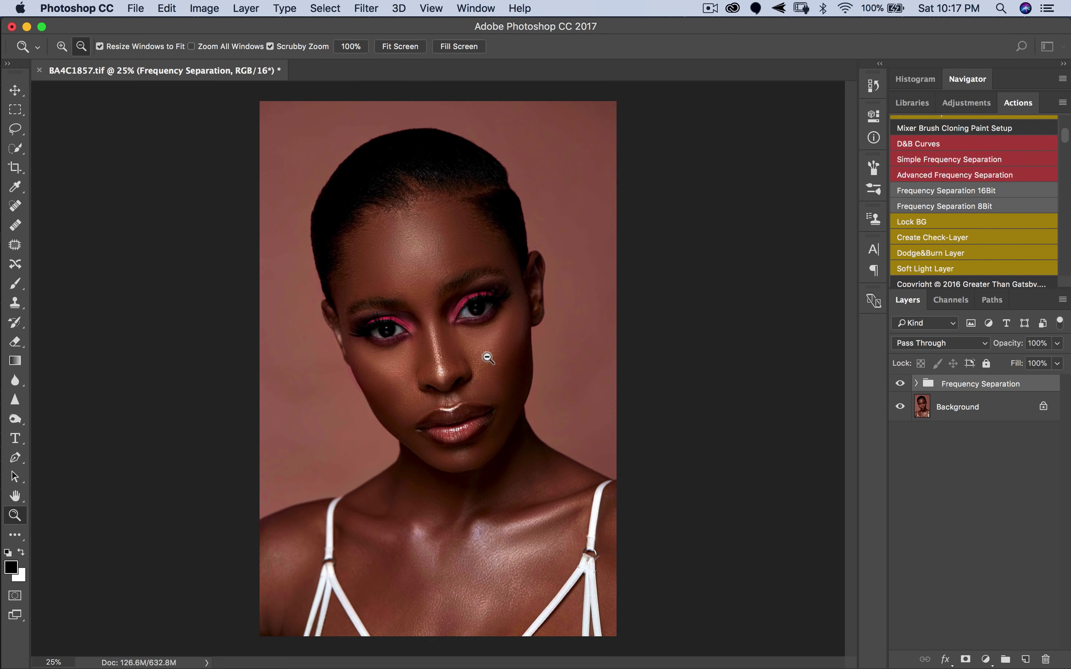
# Add a new layer above the Frequency Separation group and set the brush colour to pure red (ff0000).
pyautogui.click(1026, 659)
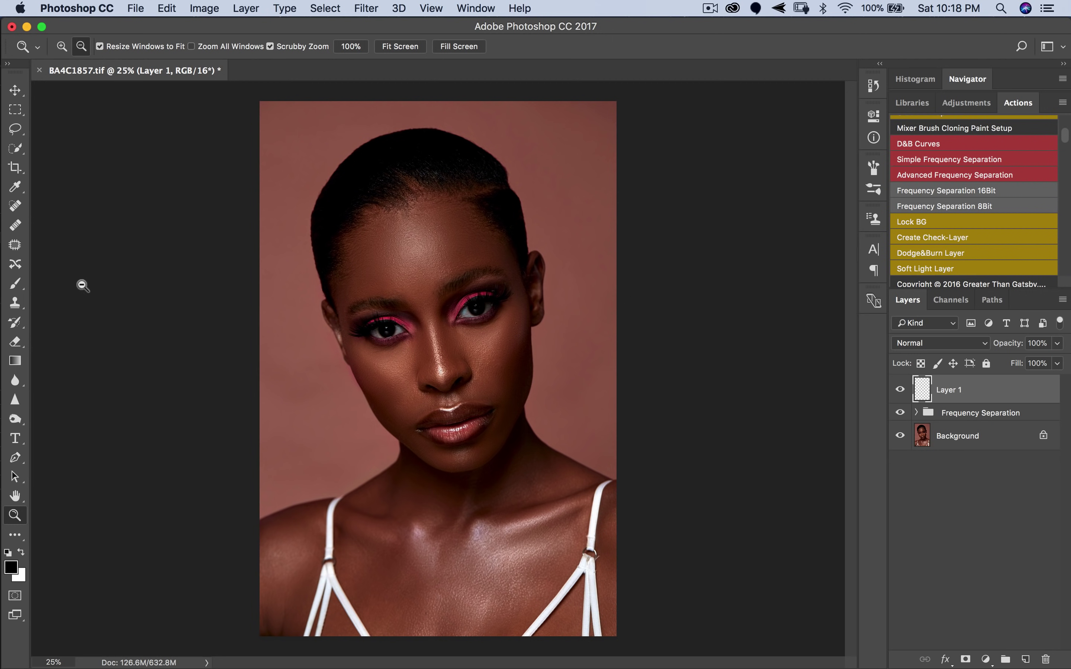
pyautogui.press('b')
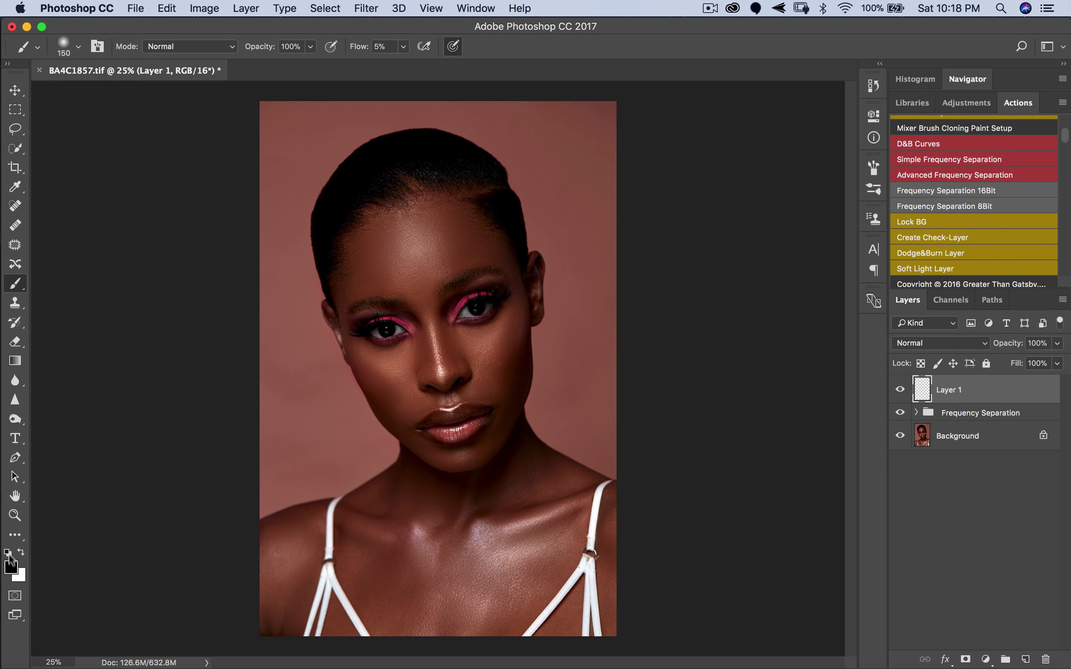
pyautogui.click(11, 567)
pyautogui.click(758, 136)
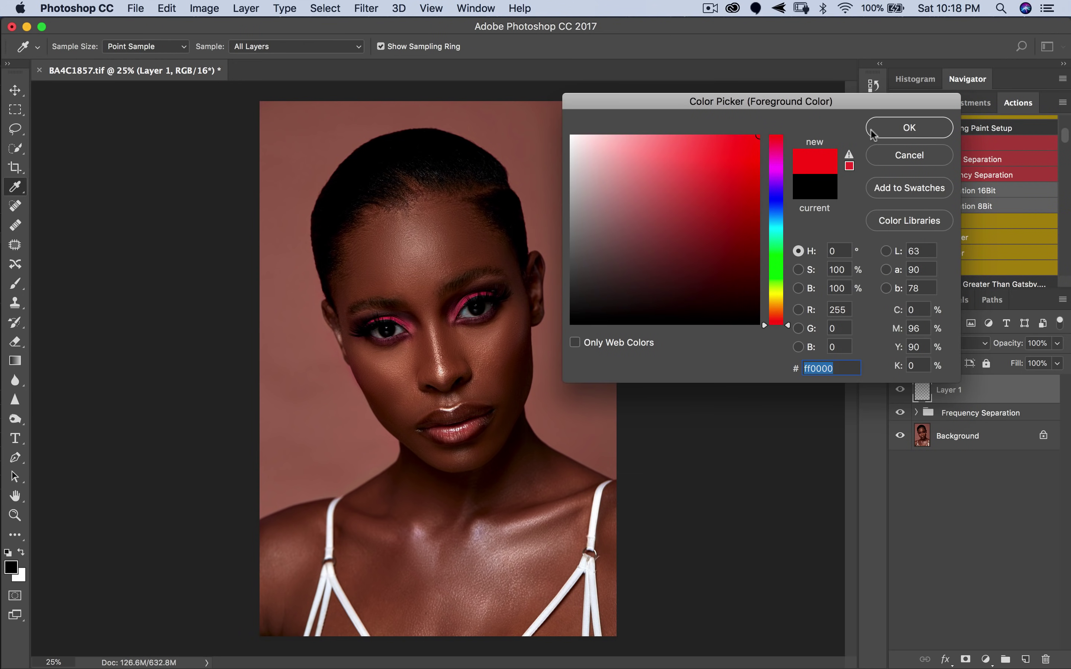
pyautogui.click(870, 130)
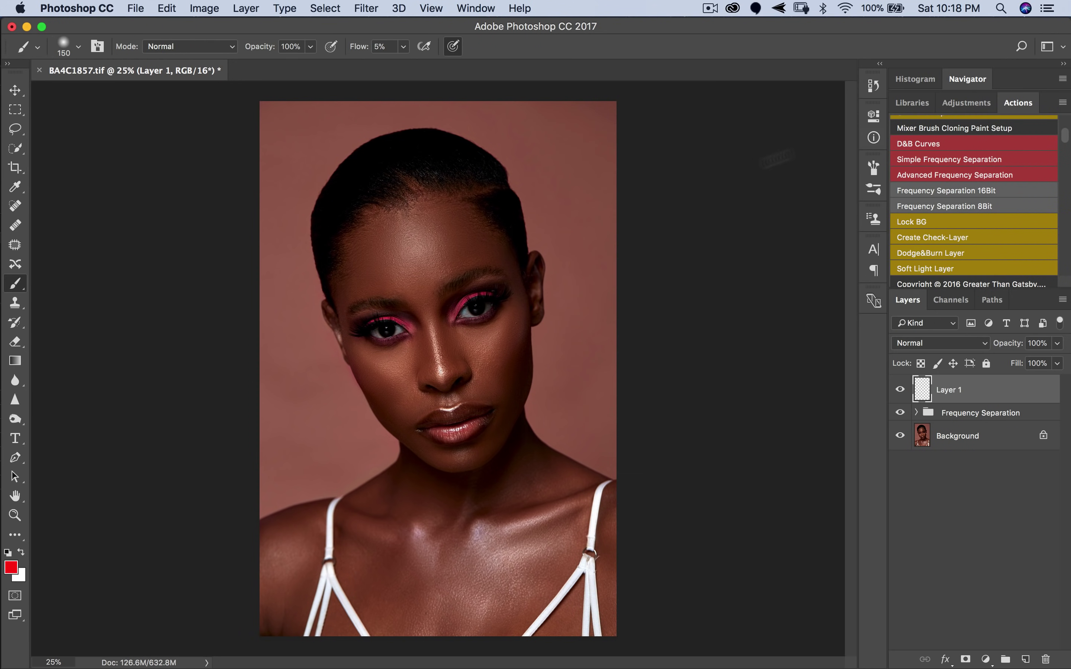
# Set the brush to 27 px size, 66% hardness and 100% flow, and undo the faint test stroke on the forehead.
pyautogui.click(79, 47)
pyautogui.moveTo(88, 111); pyautogui.dragTo(297, 73)
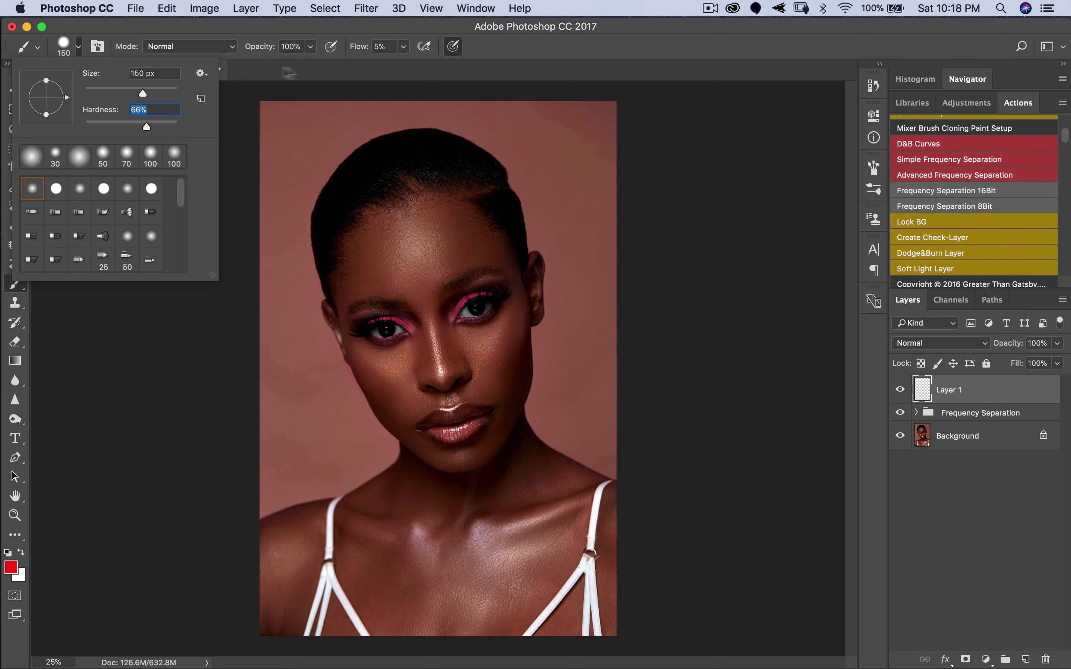
pyautogui.write('27')
pyautogui.press('Return')
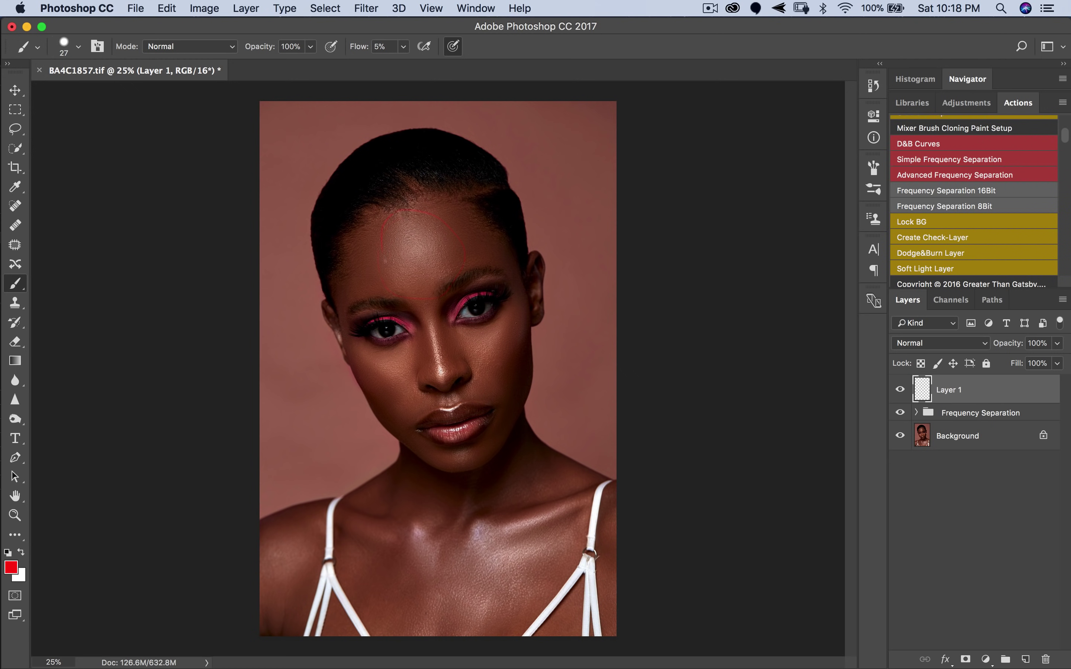
pyautogui.press('super+z')
pyautogui.moveTo(403, 46); pyautogui.dragTo(517, 66)
# Outline the highlight areas in red at the centre of the forehead, under both eyes, beside the mouth and on the chin.
pyautogui.moveTo(416, 220)
pyautogui.mouseDown()
pyautogui.moveTo(381, 247)
pyautogui.moveTo(396, 284)
pyautogui.moveTo(436, 290)
pyautogui.mouseUp()
pyautogui.moveTo(430, 218); pyautogui.dragTo(390, 223)
pyautogui.moveTo(363, 345)
pyautogui.mouseDown()
pyautogui.moveTo(393, 354)
pyautogui.moveTo(414, 340)
pyautogui.mouseUp()
pyautogui.moveTo(464, 331)
pyautogui.mouseDown()
pyautogui.moveTo(510, 311)
pyautogui.moveTo(515, 322)
pyautogui.moveTo(483, 367)
pyautogui.moveTo(463, 333)
pyautogui.mouseUp()
pyautogui.moveTo(442, 456)
pyautogui.mouseDown()
pyautogui.moveTo(492, 448)
pyautogui.moveTo(441, 467)
pyautogui.moveTo(445, 451)
pyautogui.mouseUp()
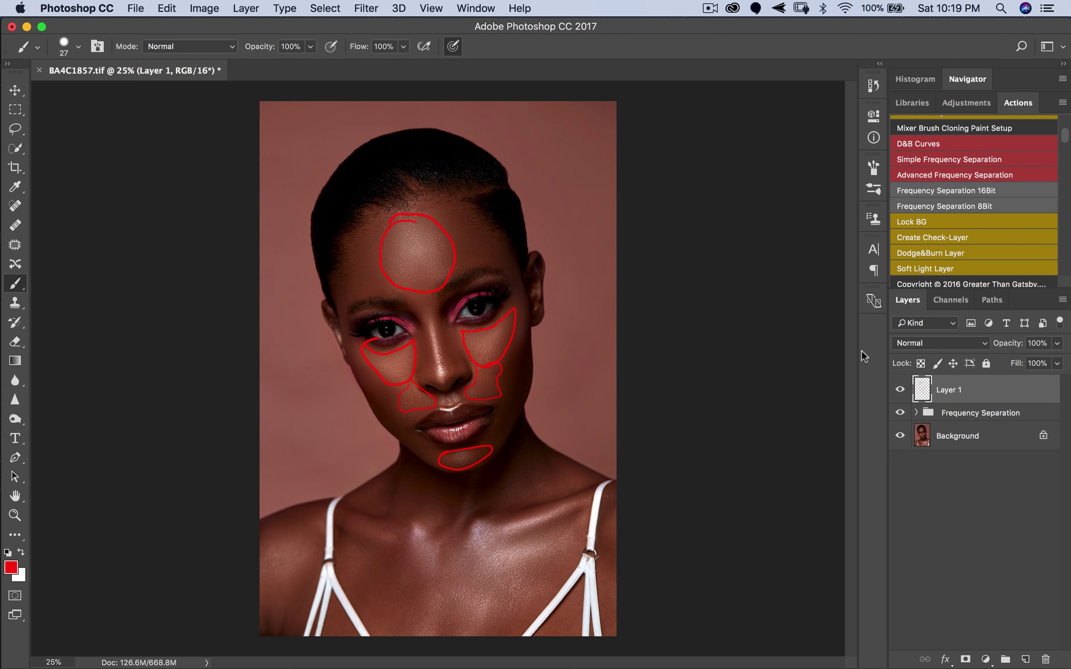
# Add a second marking layer above the first and set the brush colour to blue (0c00ff).
pyautogui.click(1023, 659)
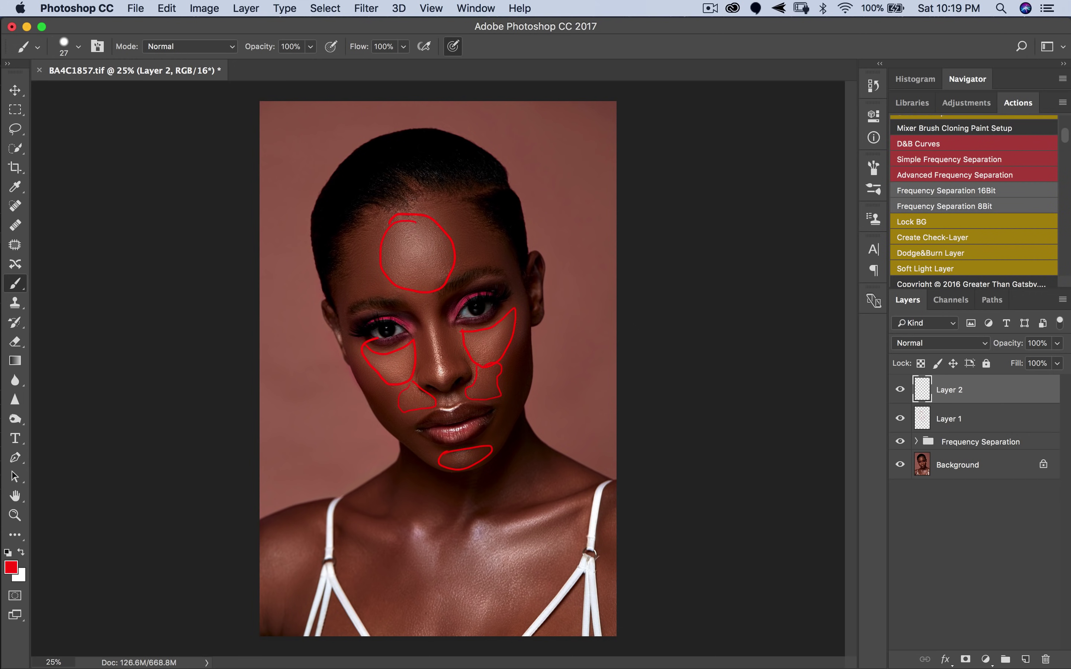
pyautogui.click(11, 567)
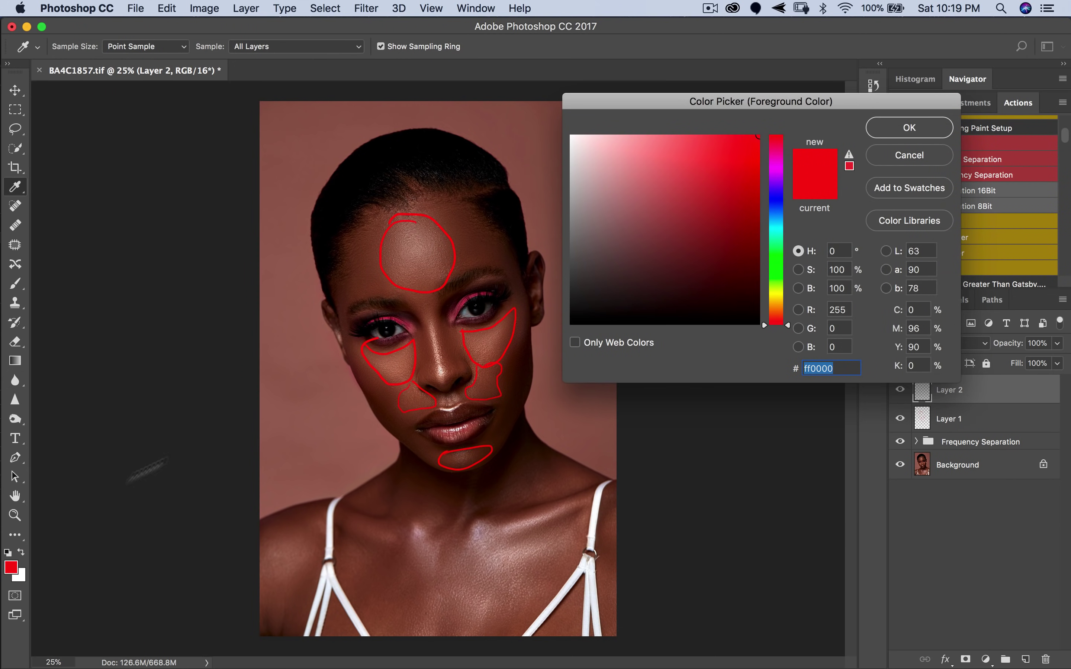
pyautogui.click(777, 203)
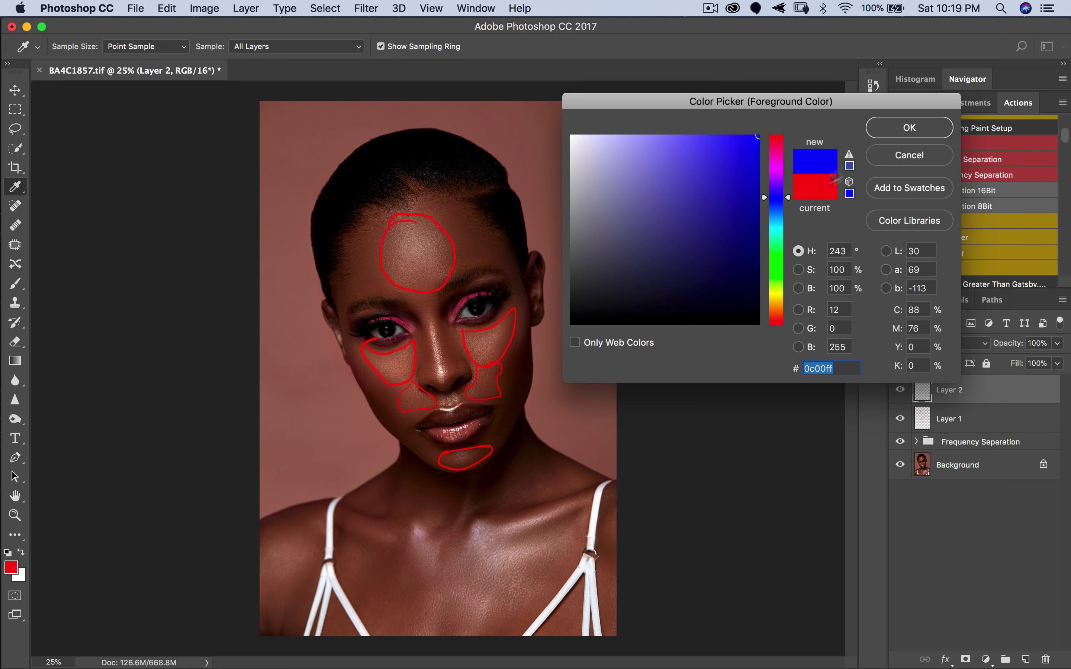
pyautogui.click(886, 135)
pyautogui.press('b')
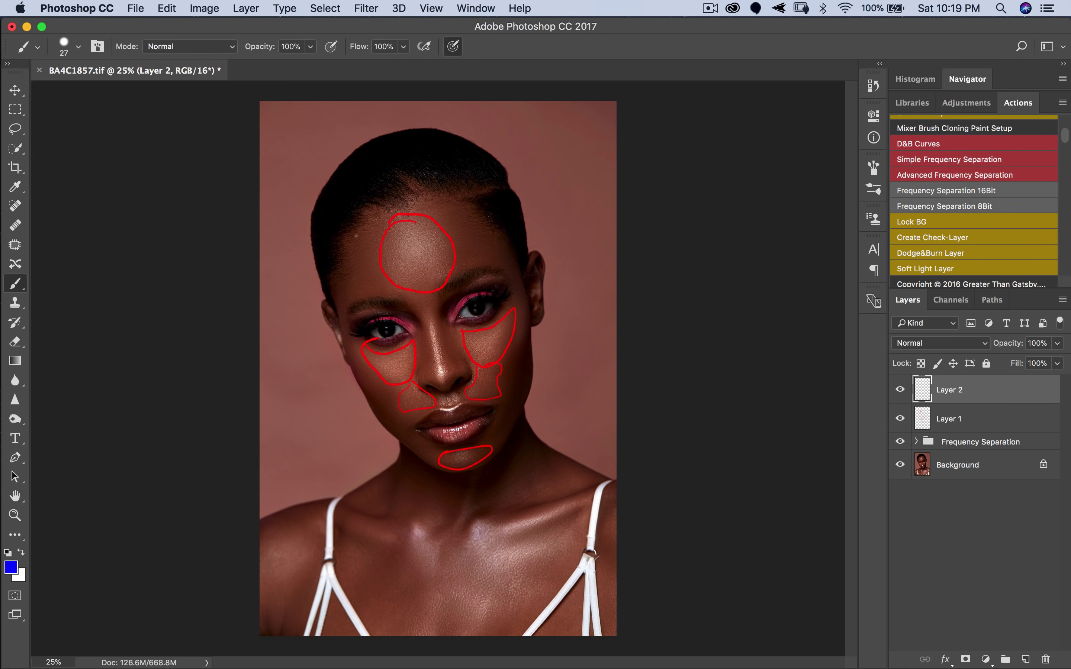
# Outline the shadow areas in blue on both sides of the forehead, the outer cheeks and along both sides of the nose.
pyautogui.moveTo(336, 313)
pyautogui.mouseDown()
pyautogui.moveTo(392, 295)
pyautogui.moveTo(370, 251)
pyautogui.moveTo(391, 216)
pyautogui.moveTo(349, 229)
pyautogui.mouseUp()
pyautogui.moveTo(432, 211)
pyautogui.mouseDown()
pyautogui.moveTo(457, 278)
pyautogui.moveTo(436, 200)
pyautogui.mouseUp()
pyautogui.moveTo(355, 341)
pyautogui.mouseDown()
pyautogui.moveTo(402, 390)
pyautogui.moveTo(397, 409)
pyautogui.moveTo(413, 431)
pyautogui.moveTo(399, 433)
pyautogui.moveTo(352, 339)
pyautogui.mouseUp()
pyautogui.moveTo(513, 304); pyautogui.dragTo(503, 380)
pyautogui.moveTo(503, 424)
pyautogui.mouseDown()
pyautogui.moveTo(535, 338)
pyautogui.moveTo(513, 304)
pyautogui.mouseUp()
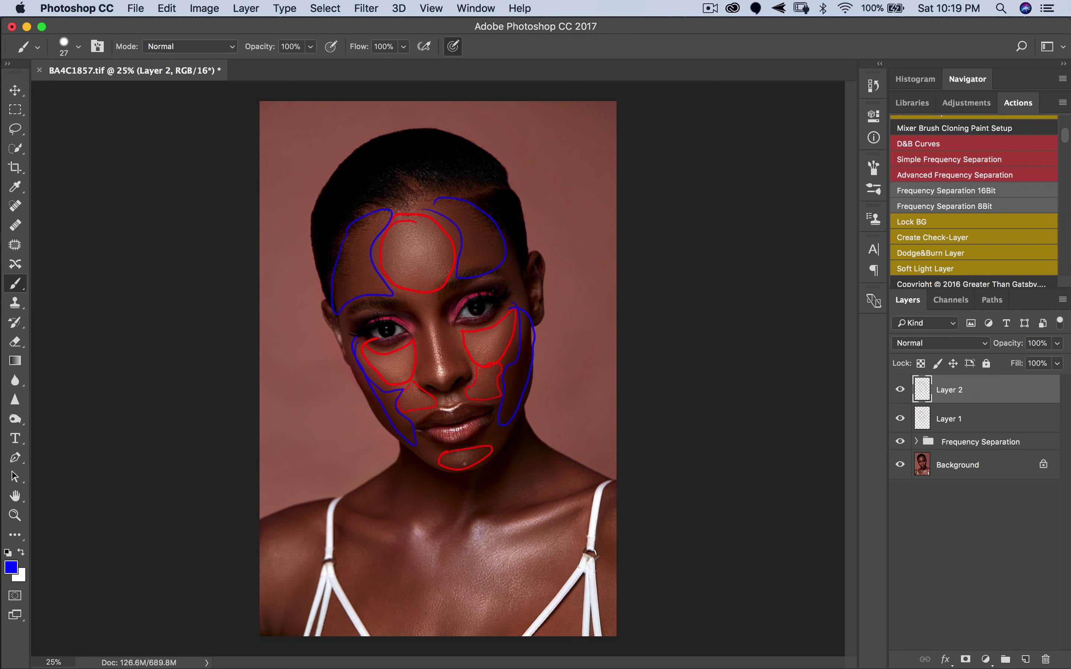
pyautogui.moveTo(421, 332)
pyautogui.mouseDown()
pyautogui.moveTo(435, 354)
pyautogui.moveTo(428, 318)
pyautogui.moveTo(454, 324)
pyautogui.mouseUp()
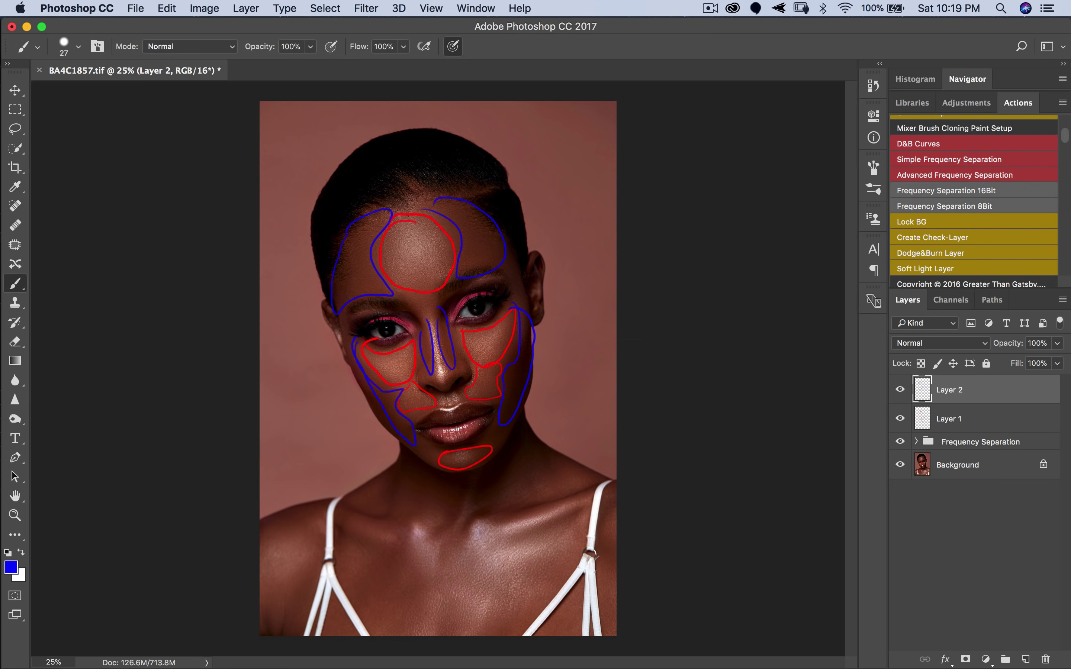
# Change the brush colour to red and mark the highlights on the bridge of the nose and the lips.
pyautogui.click(12, 568)
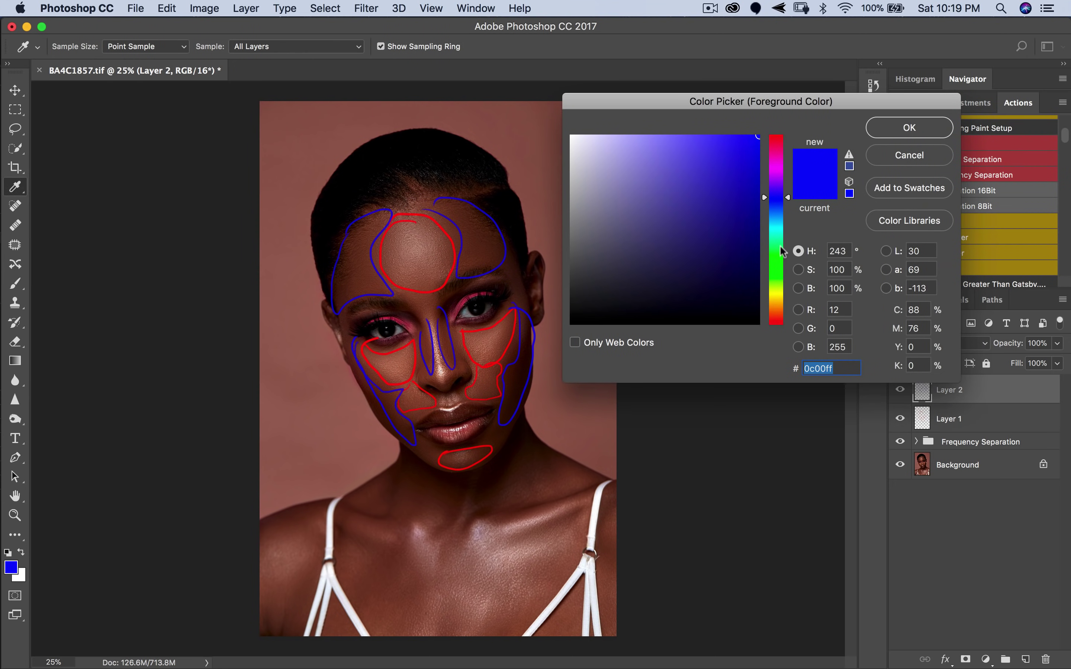
pyautogui.moveTo(776, 177); pyautogui.dragTo(797, 101)
pyautogui.click(907, 135)
pyautogui.press('b')
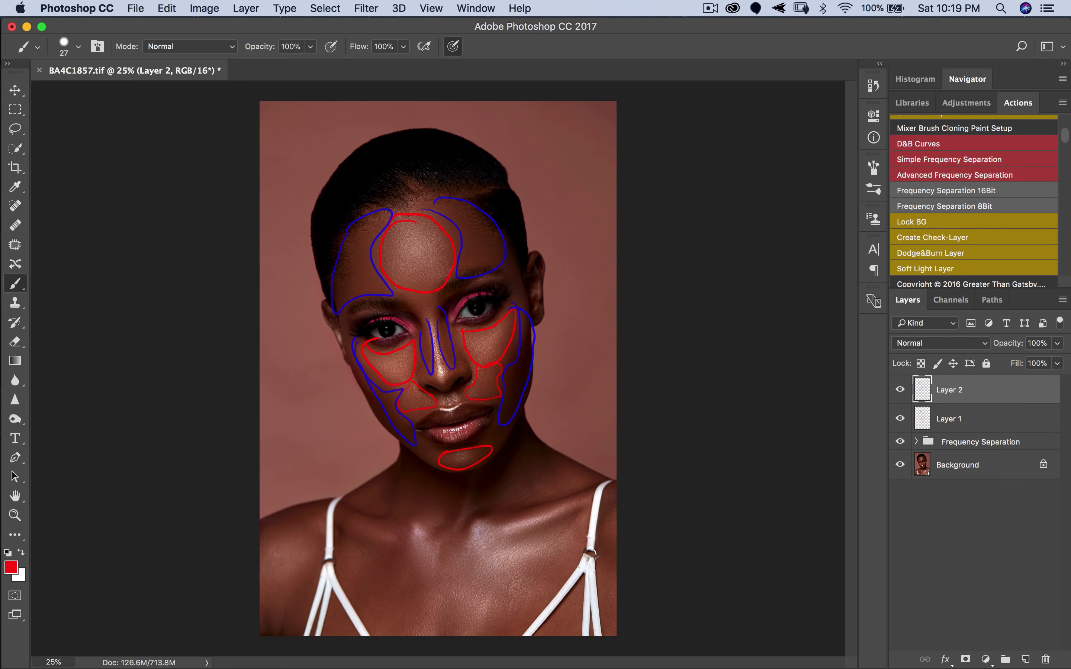
pyautogui.moveTo(440, 374); pyautogui.dragTo(438, 327)
pyautogui.moveTo(442, 434); pyautogui.dragTo(452, 434)
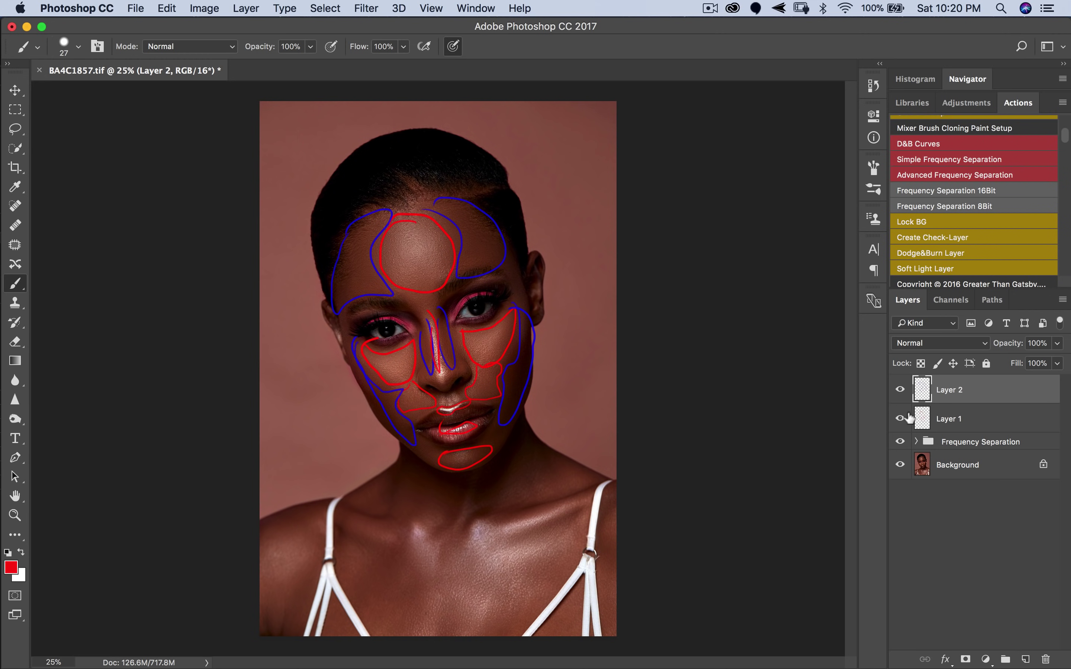
# Delete both marking layers, Layer 1 and Layer 2.
pyautogui.keyDown('shift'); pyautogui.click(970, 426); pyautogui.keyUp('shift')
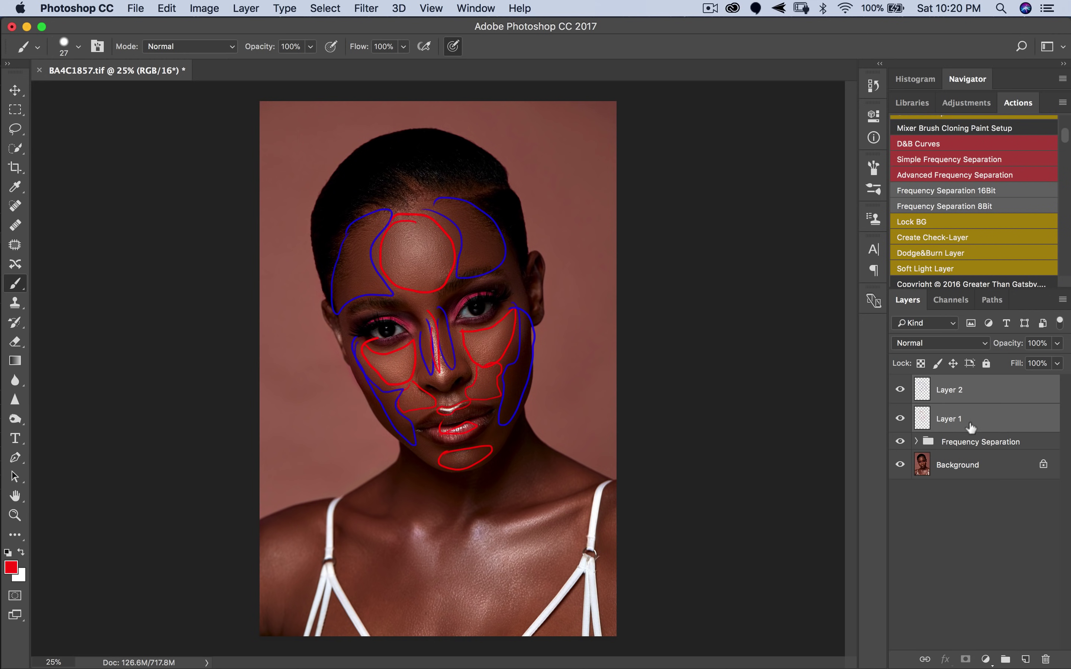
pyautogui.press('Delete')
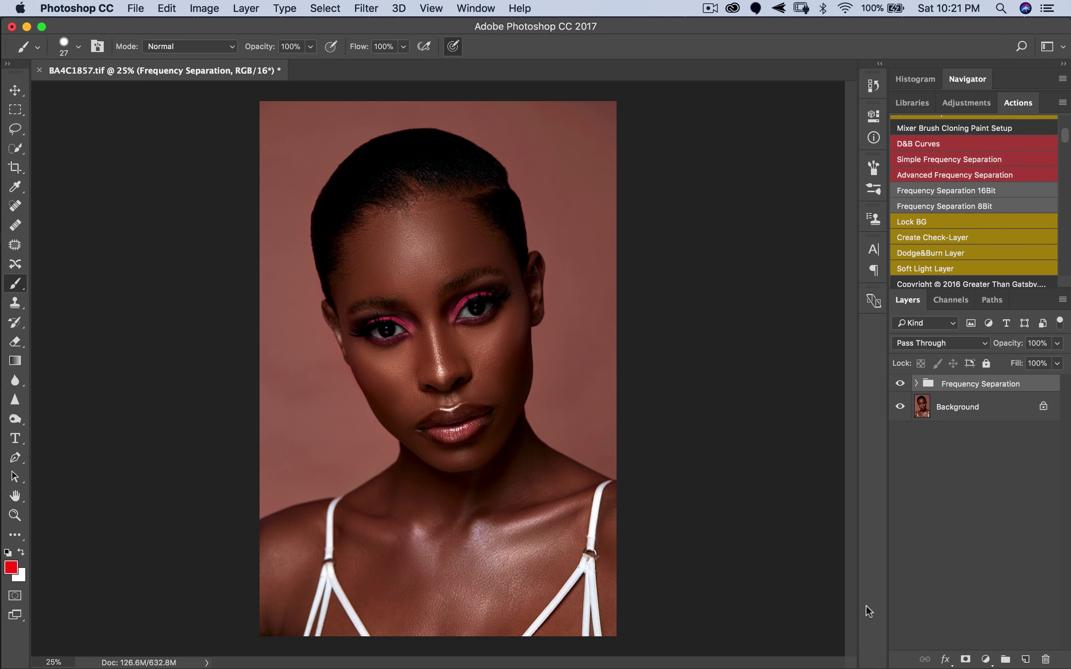
pyautogui.click(985, 659)
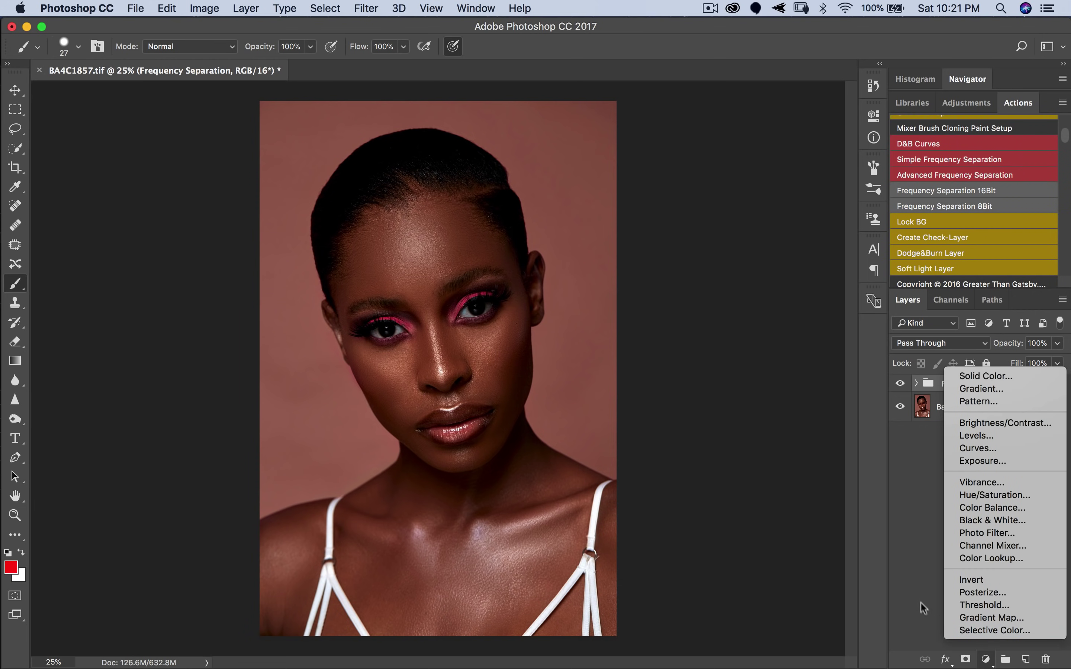
pyautogui.click(979, 660)
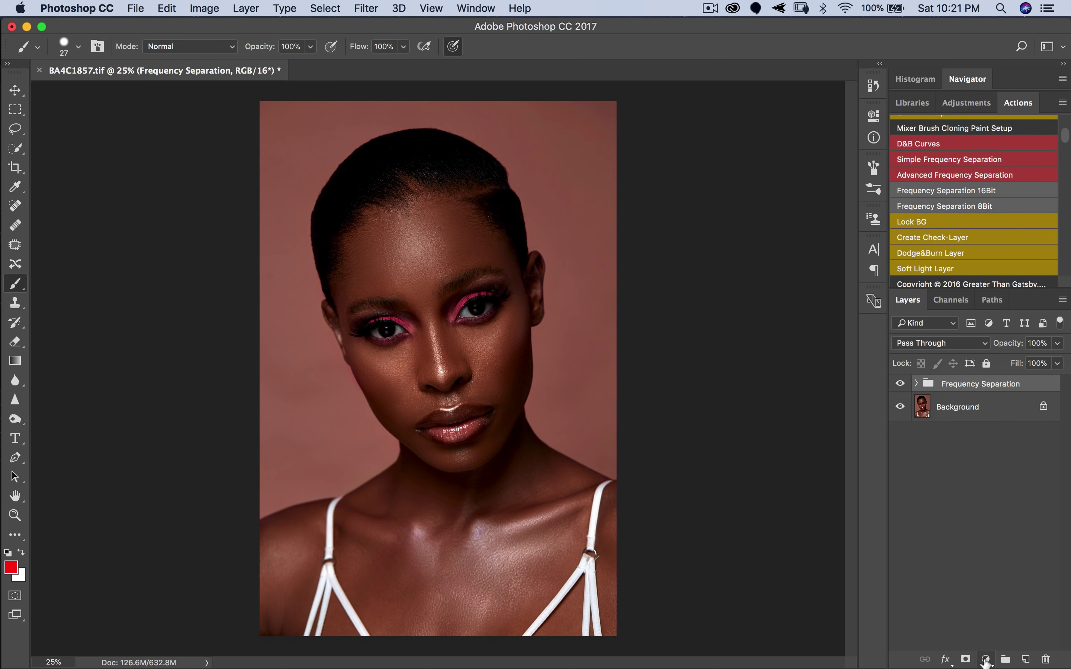
pyautogui.click(985, 660)
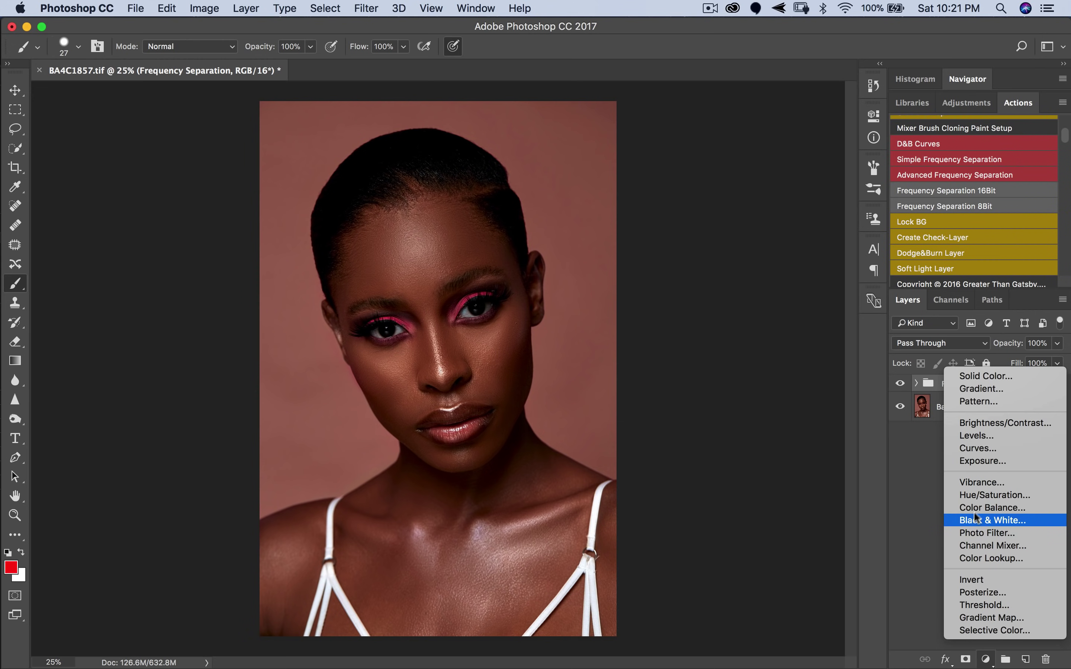
pyautogui.click(978, 449)
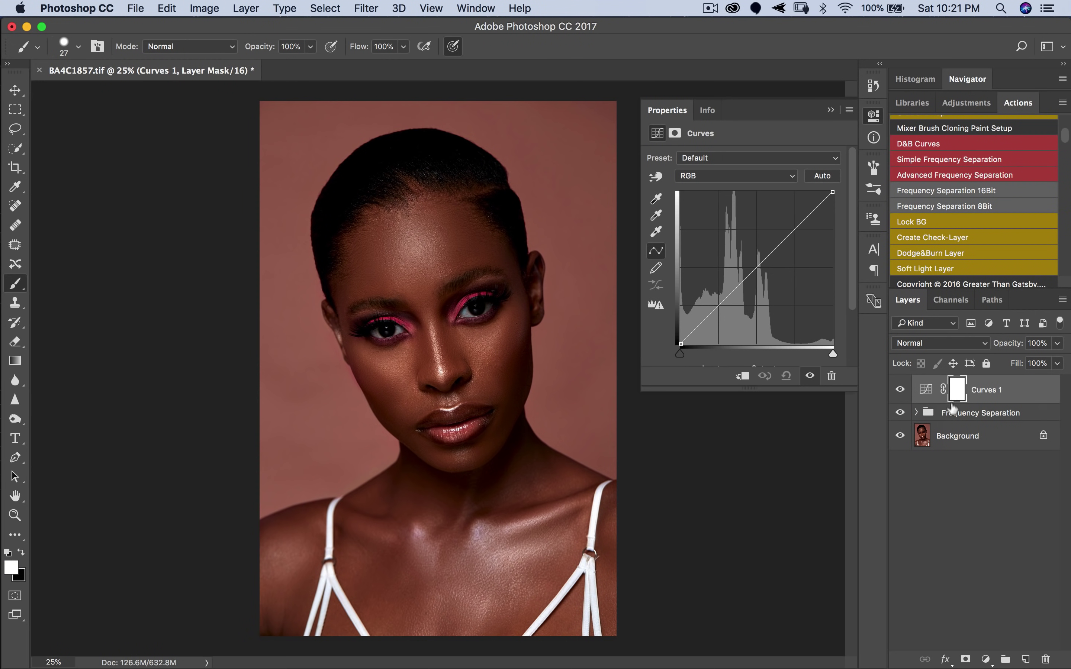
pyautogui.press('super+z')
# Add a Curves adjustment layer with default settings above the Frequency Separation group.
pyautogui.click(246, 7)
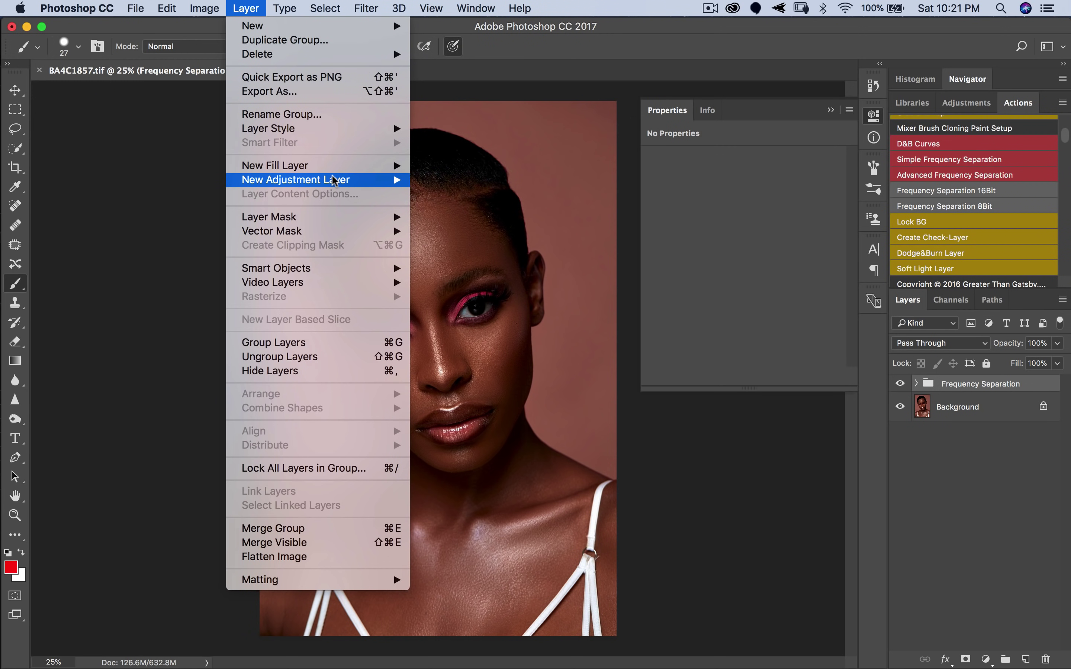
pyautogui.moveTo(337, 180)
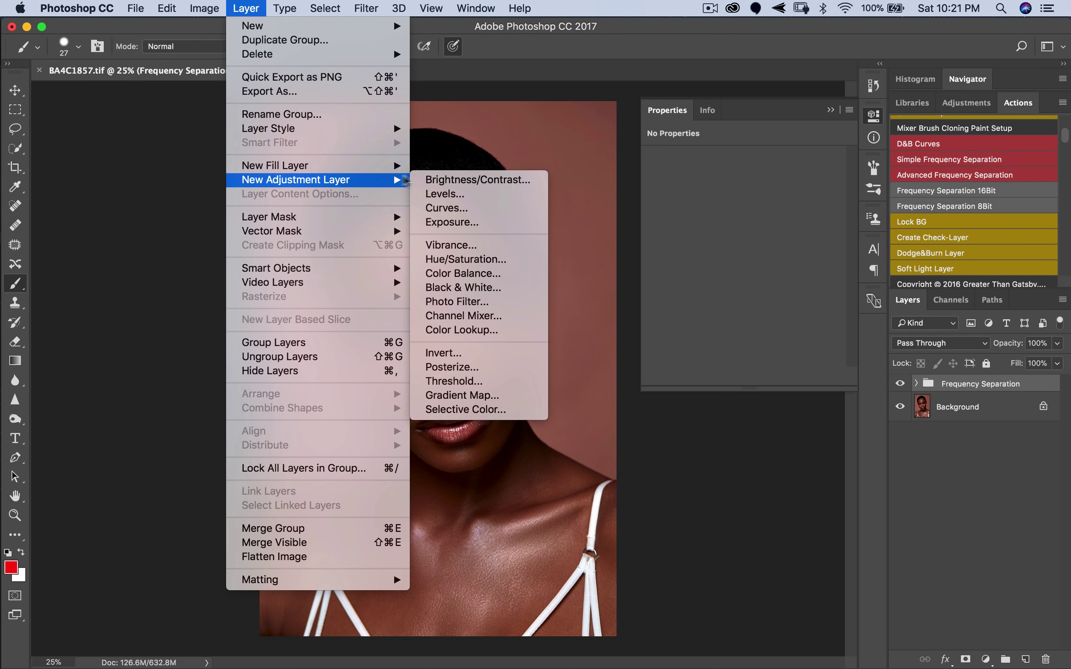
pyautogui.click(446, 208)
pyautogui.press('Return')
pyautogui.click(924, 390)
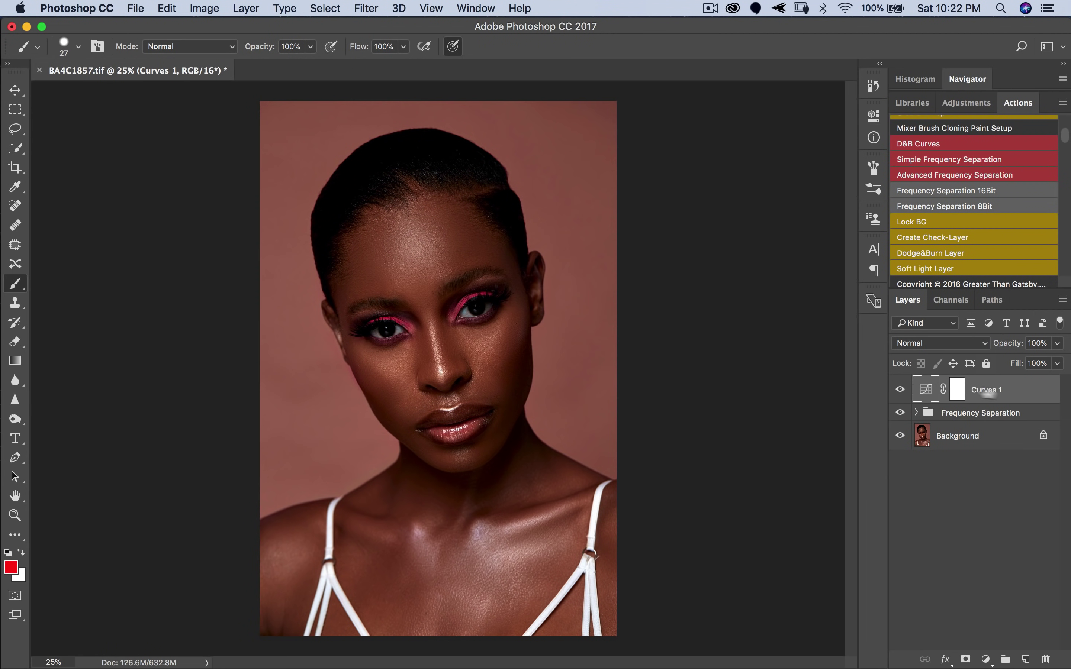
# Set the Curves layer's blending mode to Screen and rename the layer Dodge.
pyautogui.click(923, 342)
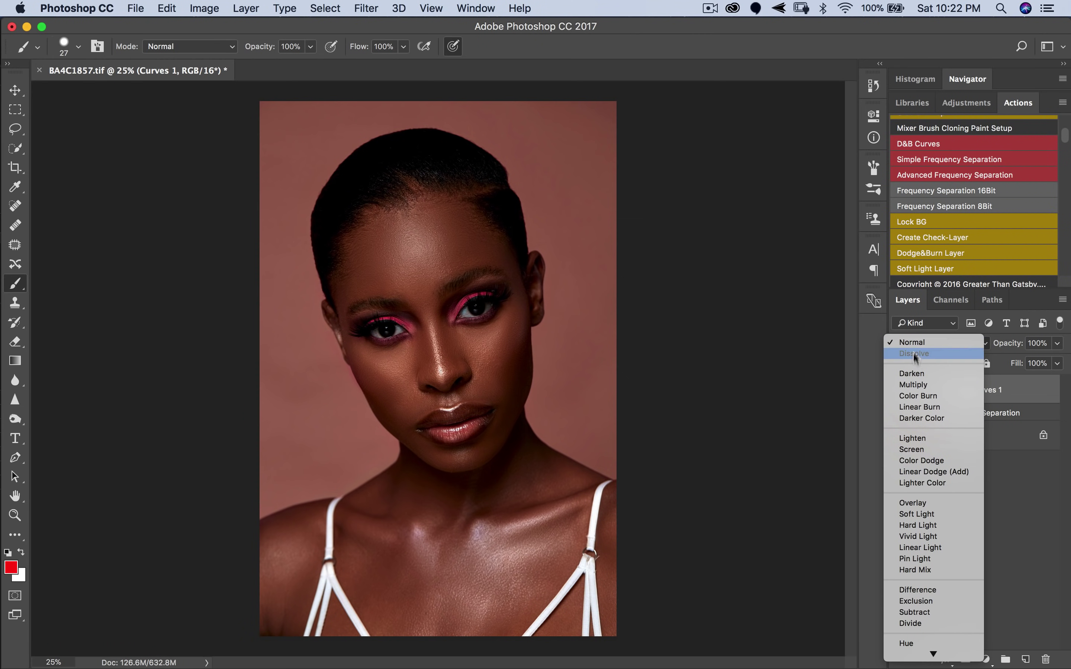
pyautogui.click(909, 320)
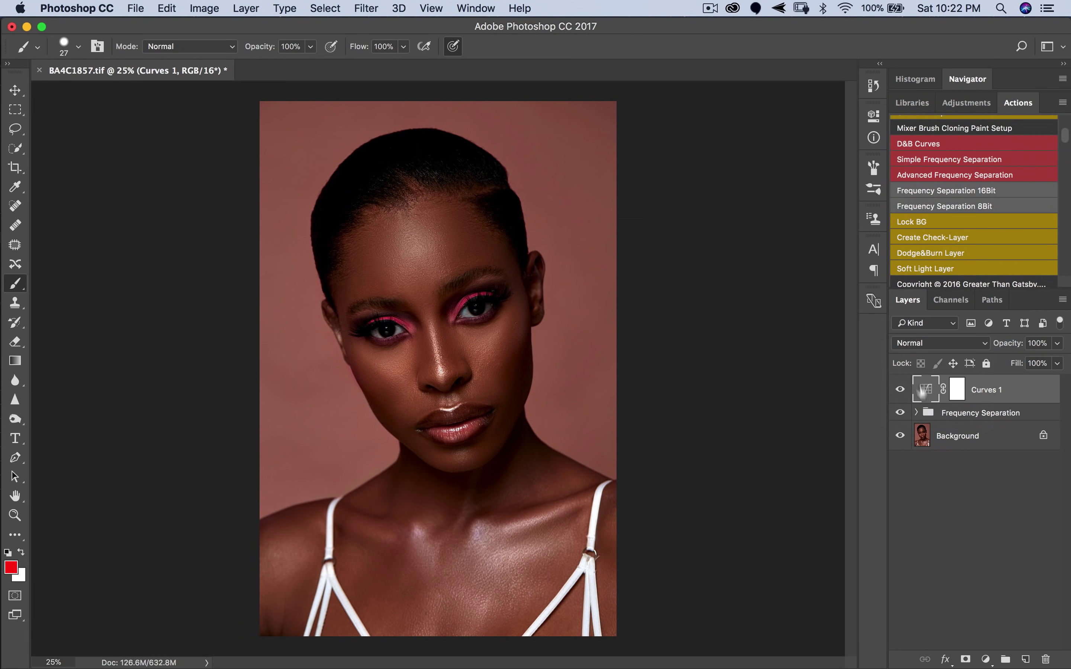
pyautogui.click(908, 322)
pyautogui.click(965, 345)
pyautogui.click(966, 345)
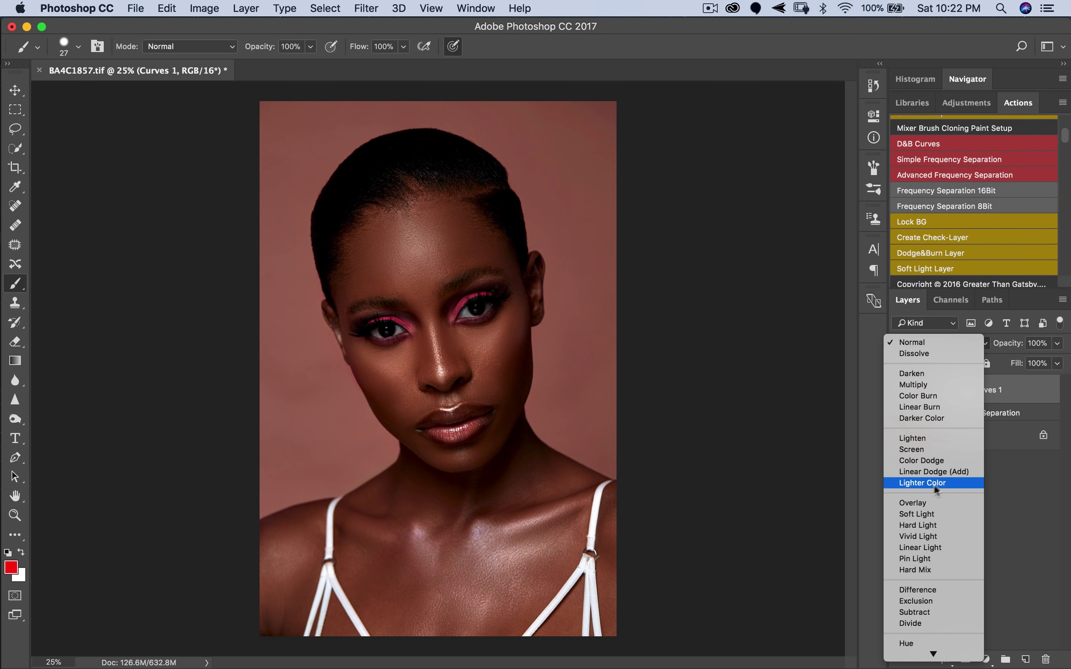
pyautogui.click(914, 449)
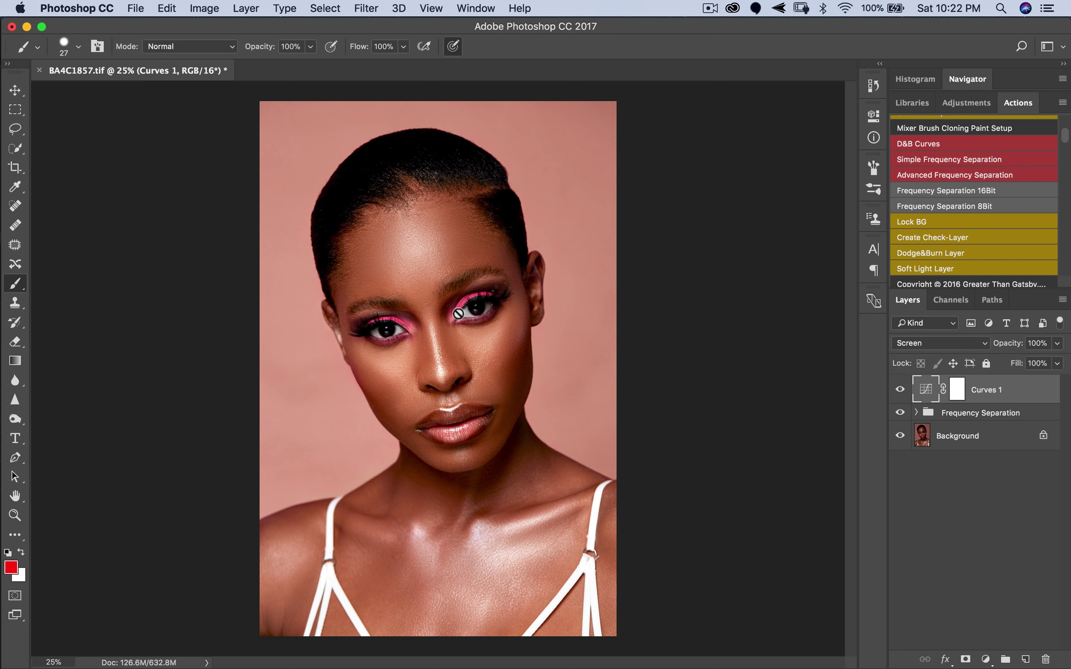
pyautogui.doubleClick(985, 390)
pyautogui.write('Dodge')
# Make white the foreground colour and invert the Dodge layer's mask to black.
pyautogui.click(965, 398)
pyautogui.press('d')
pyautogui.press('x')
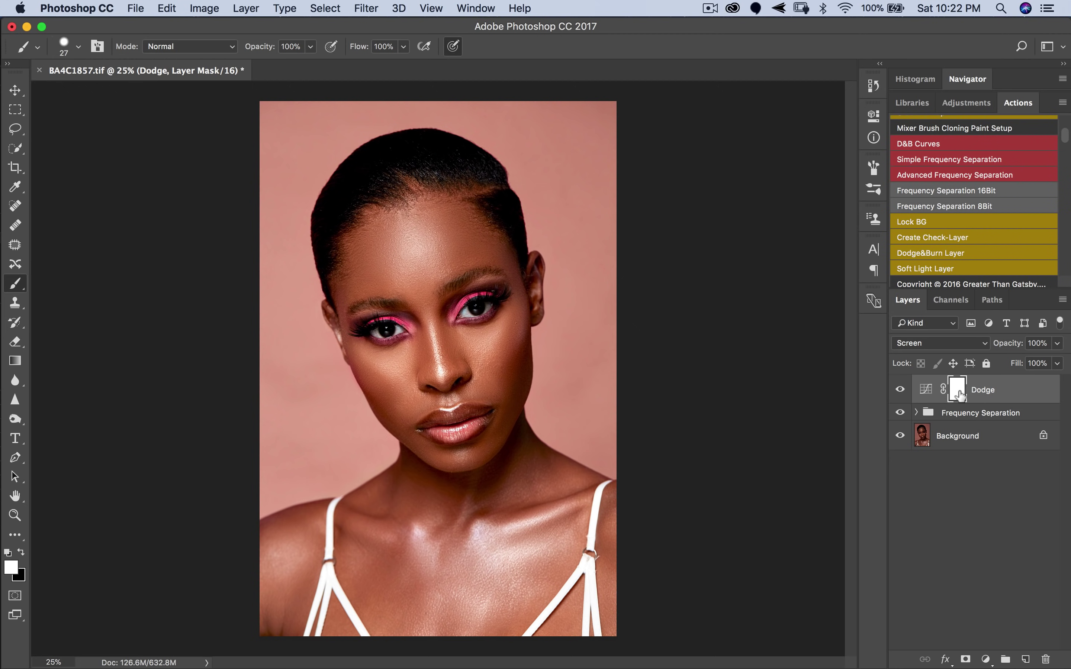
pyautogui.moveTo(959, 391); pyautogui.dragTo(957, 390)
pyautogui.press('super+i')
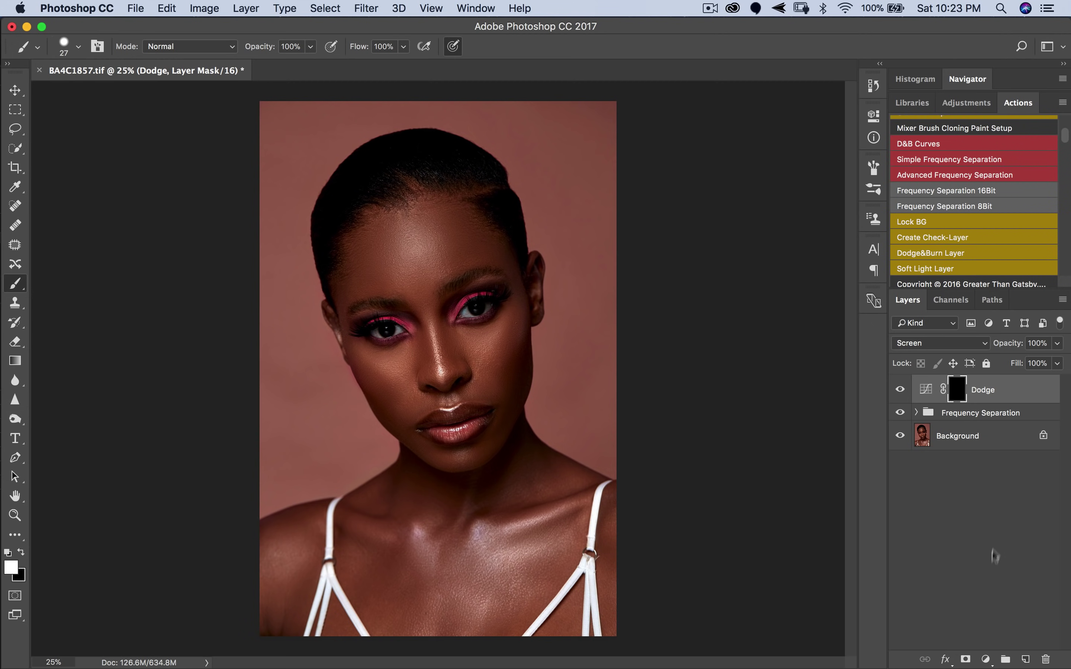
# Add a Curves adjustment layer above the Dodge layer, blended with Multiply, and name it Burn.
pyautogui.click(985, 660)
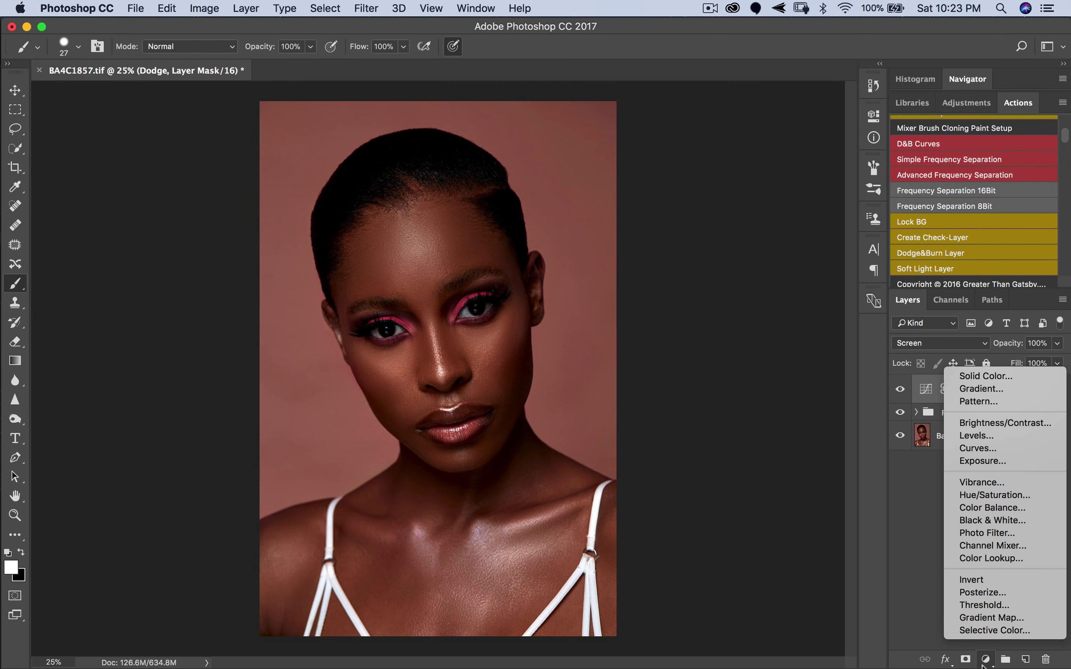
pyautogui.click(978, 448)
pyautogui.click(921, 344)
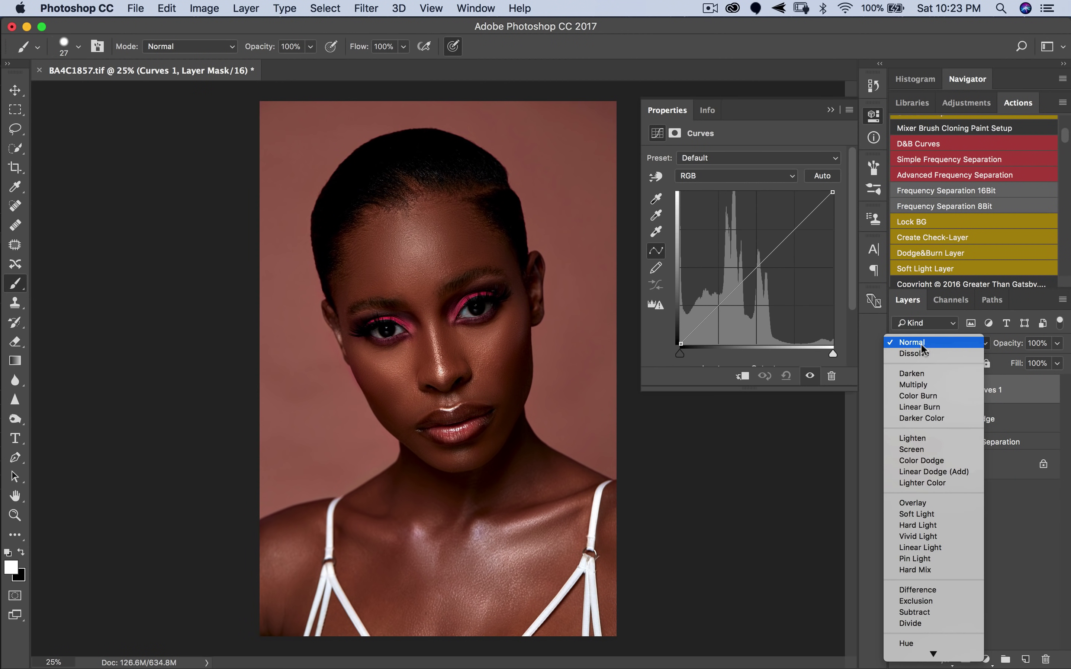
pyautogui.click(923, 385)
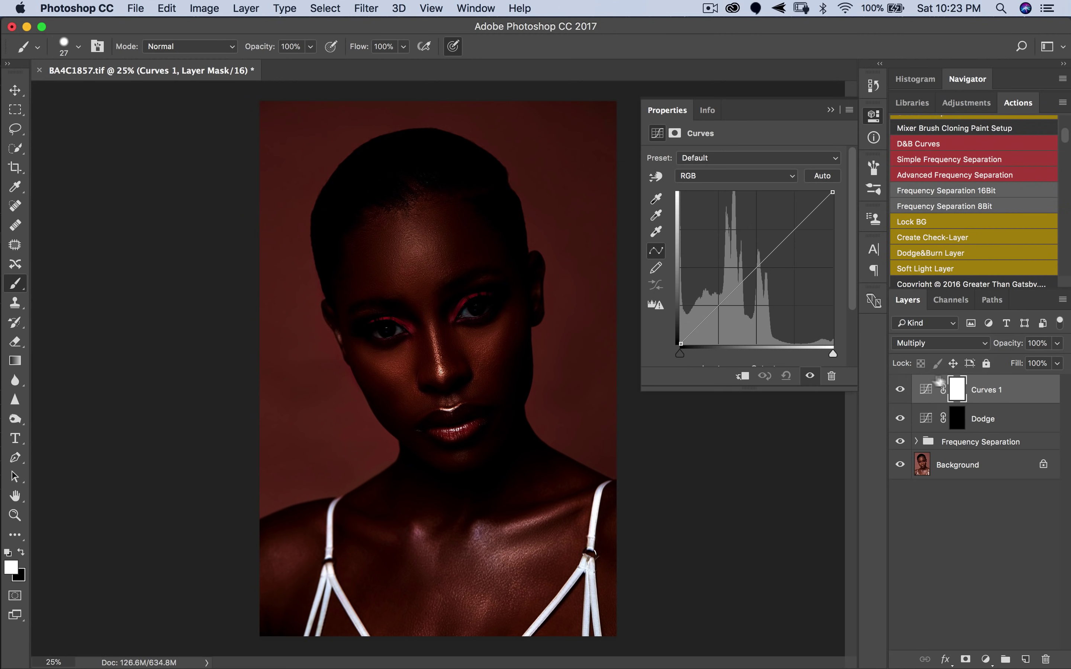
pyautogui.doubleClick(990, 390)
pyautogui.write('Burn')
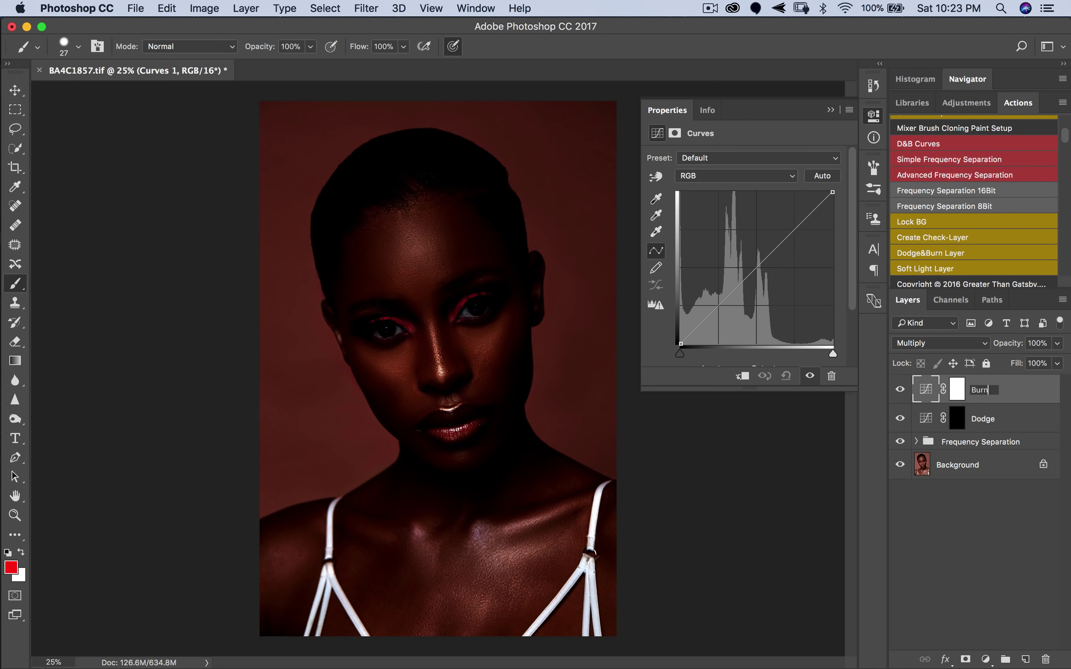
pyautogui.press('Return')
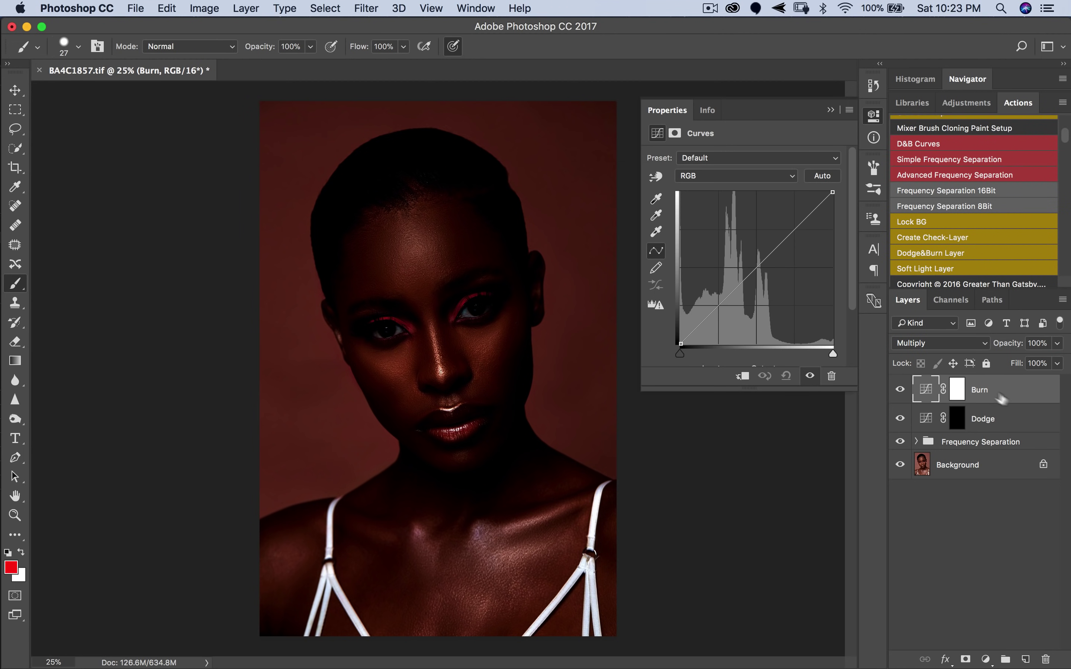
# Invert the Burn layer's mask to black and collapse its mask properties.
pyautogui.click(958, 391)
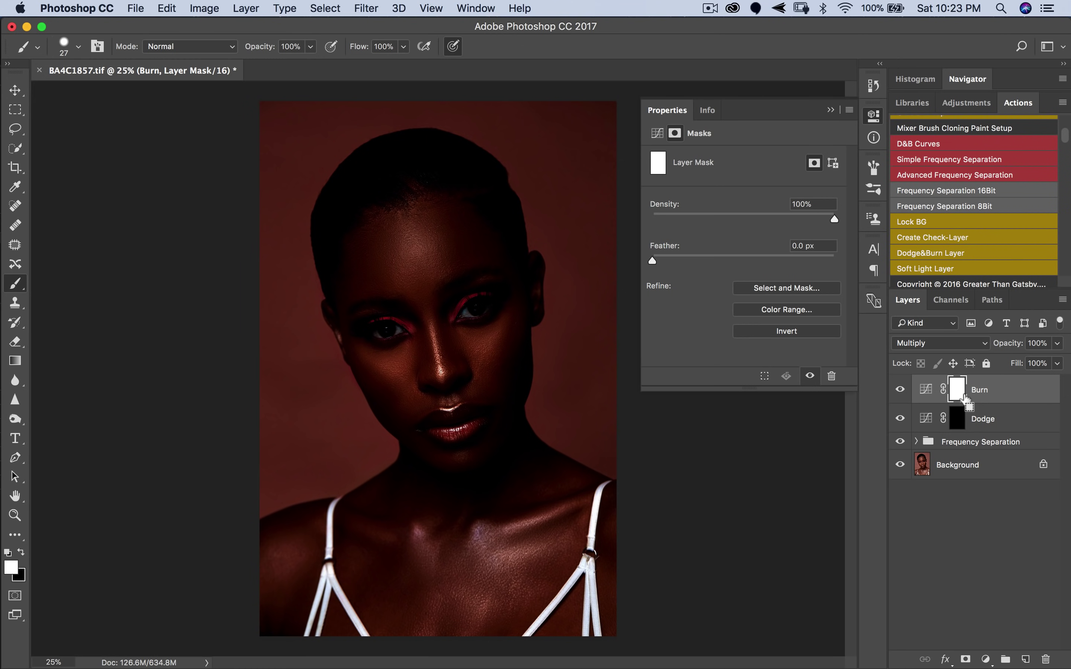
pyautogui.press('super+i')
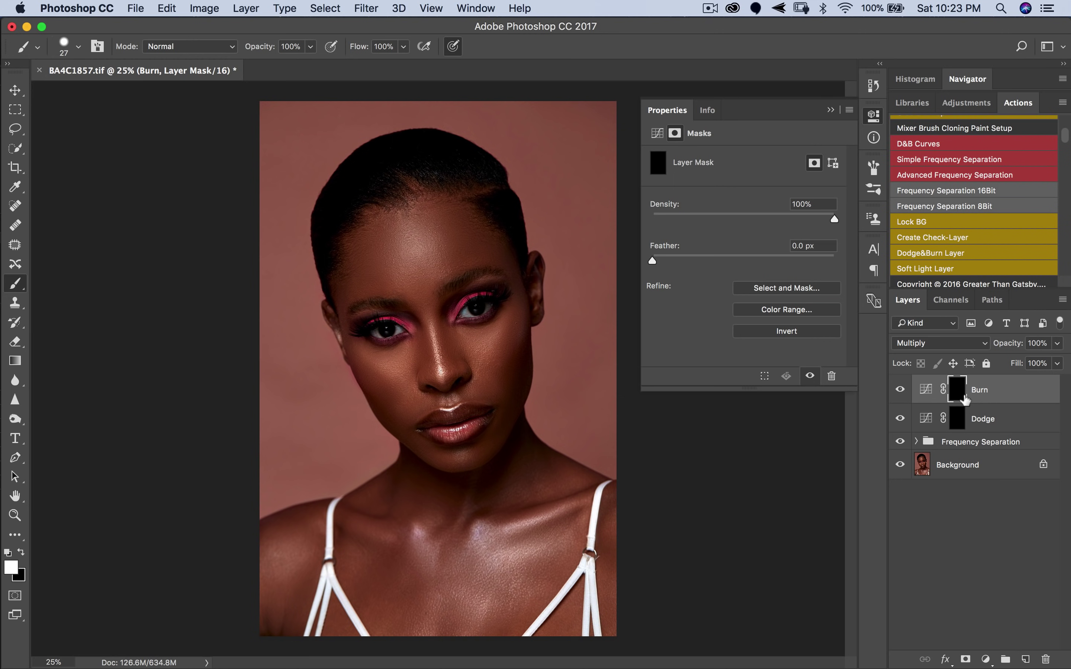
pyautogui.click(831, 110)
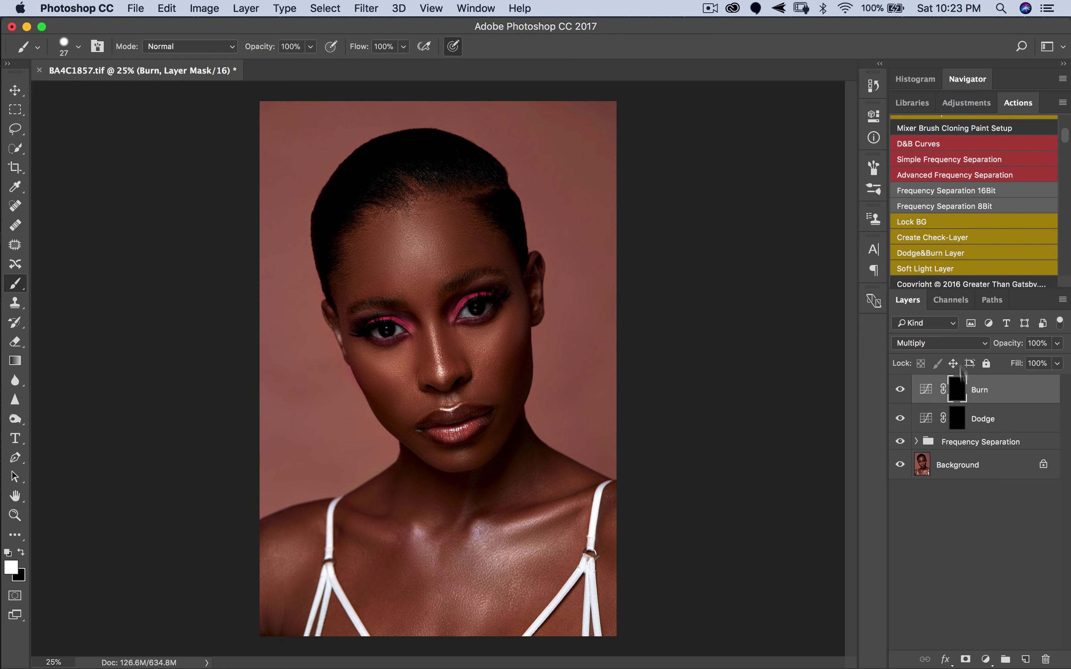
# Group the Burn and Dodge layers and name the group Dodge and Burn.
pyautogui.keyDown('shift'); pyautogui.click(1005, 417); pyautogui.keyUp('shift')
pyautogui.press('super+g')
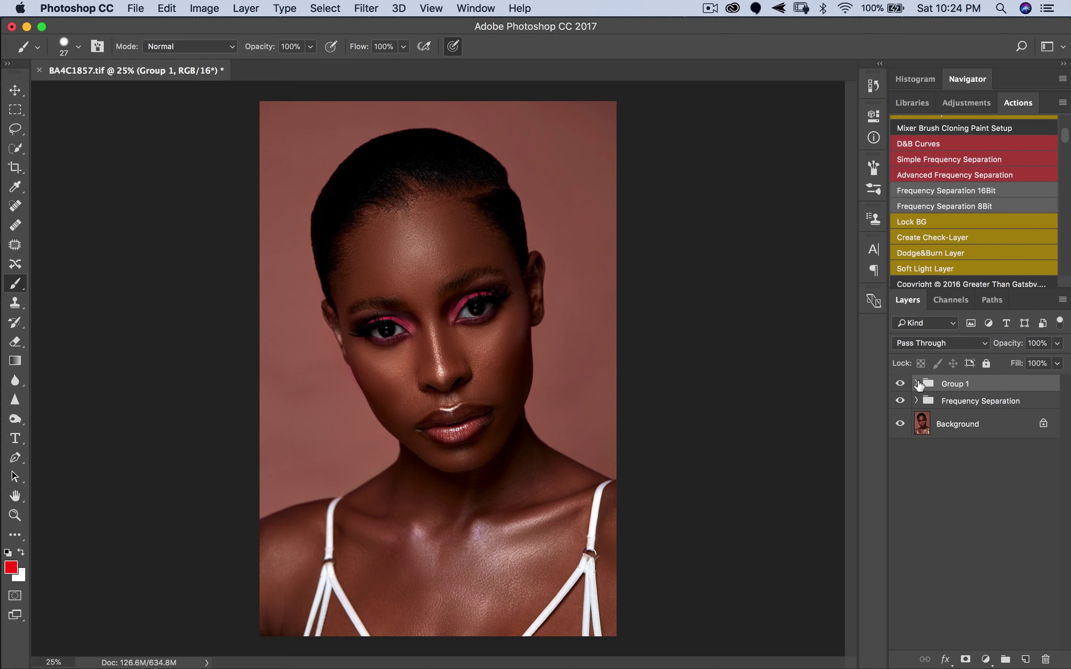
pyautogui.doubleClick(953, 384)
pyautogui.write('Dodge and Burn')
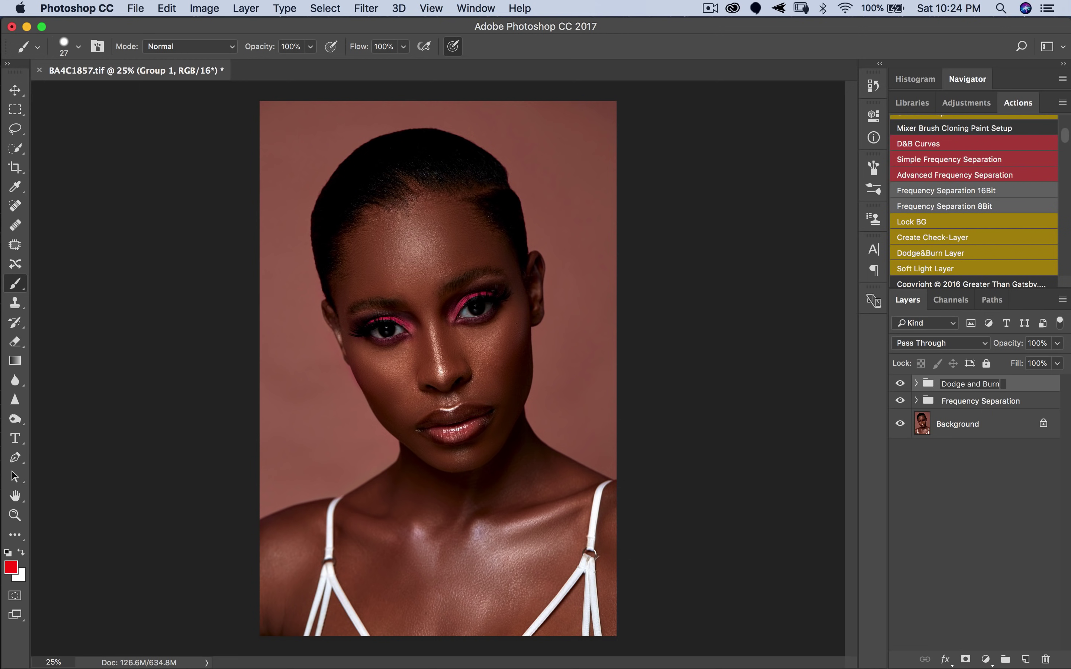
pyautogui.press('Return')
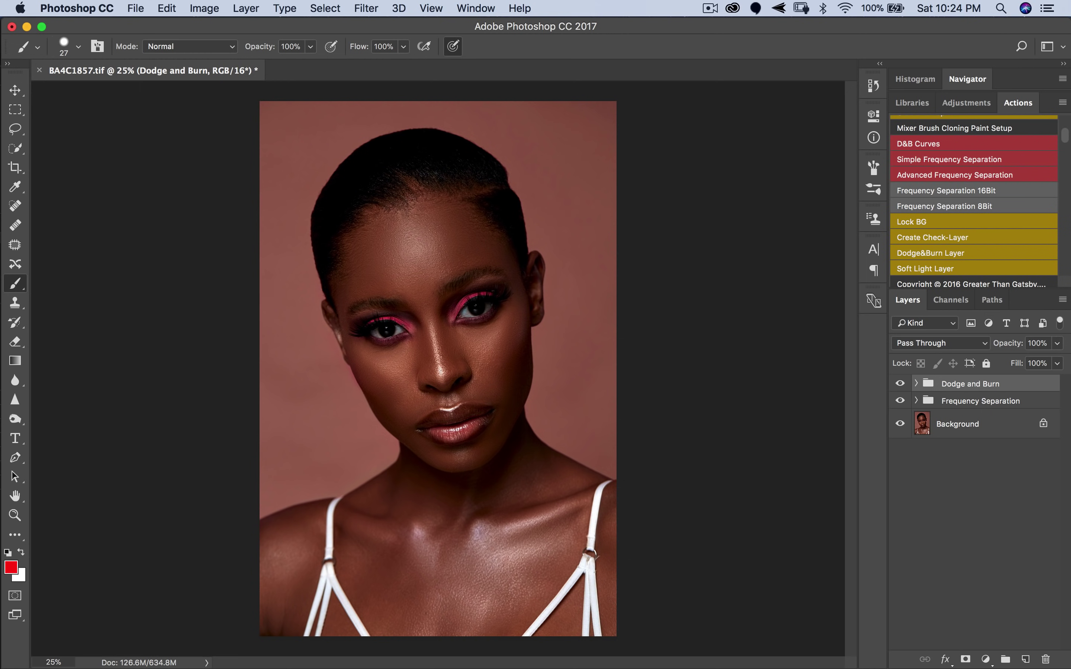
# Select the Dodge layer inside the Dodge and Burn group and set a 68 px brush with the lowest hardness.
pyautogui.click(917, 383)
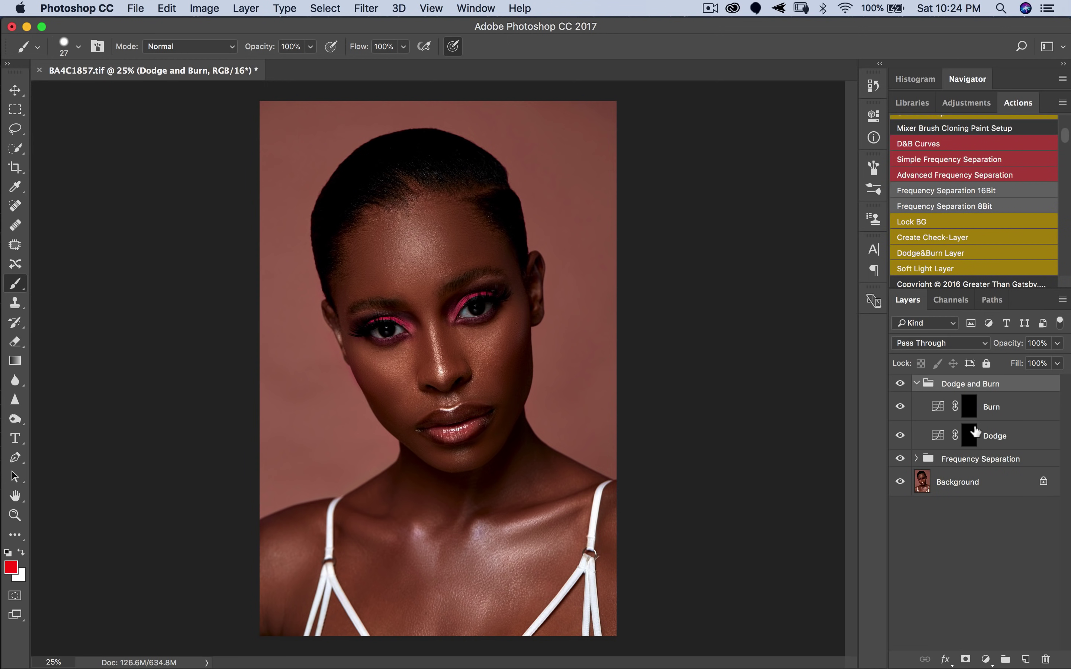
pyautogui.click(970, 436)
pyautogui.click(994, 409)
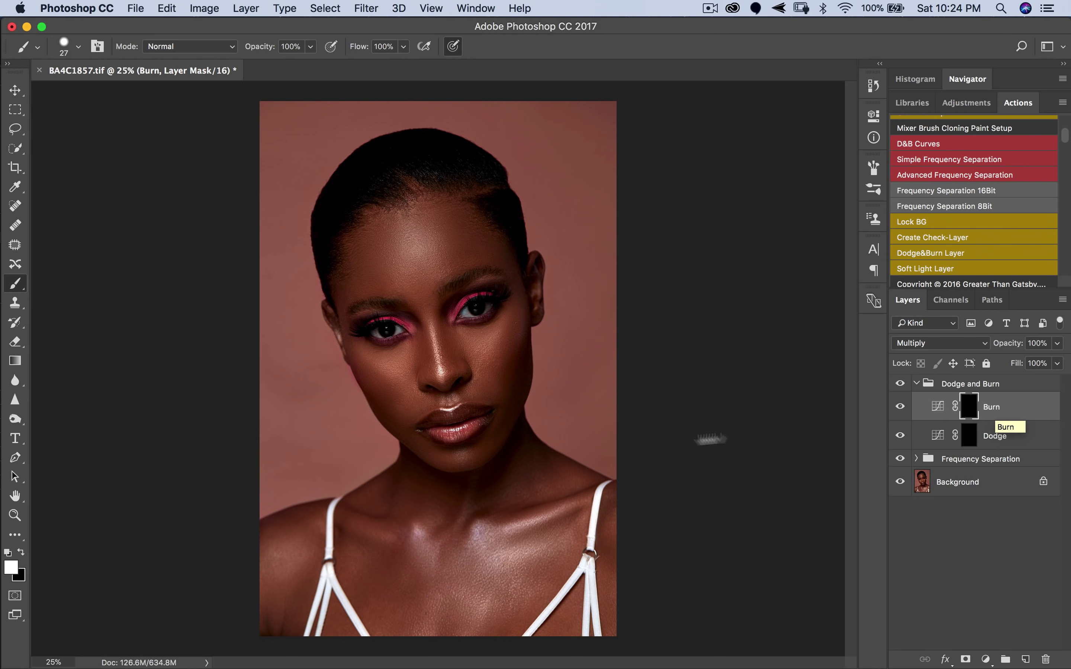
pyautogui.click(985, 437)
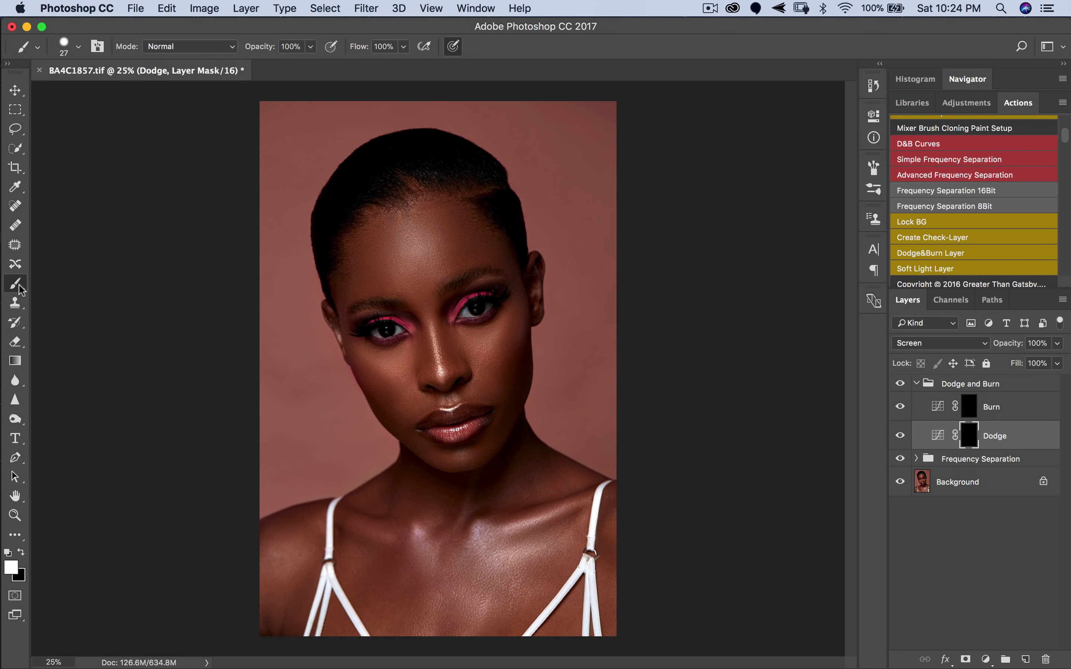
pyautogui.click(78, 46)
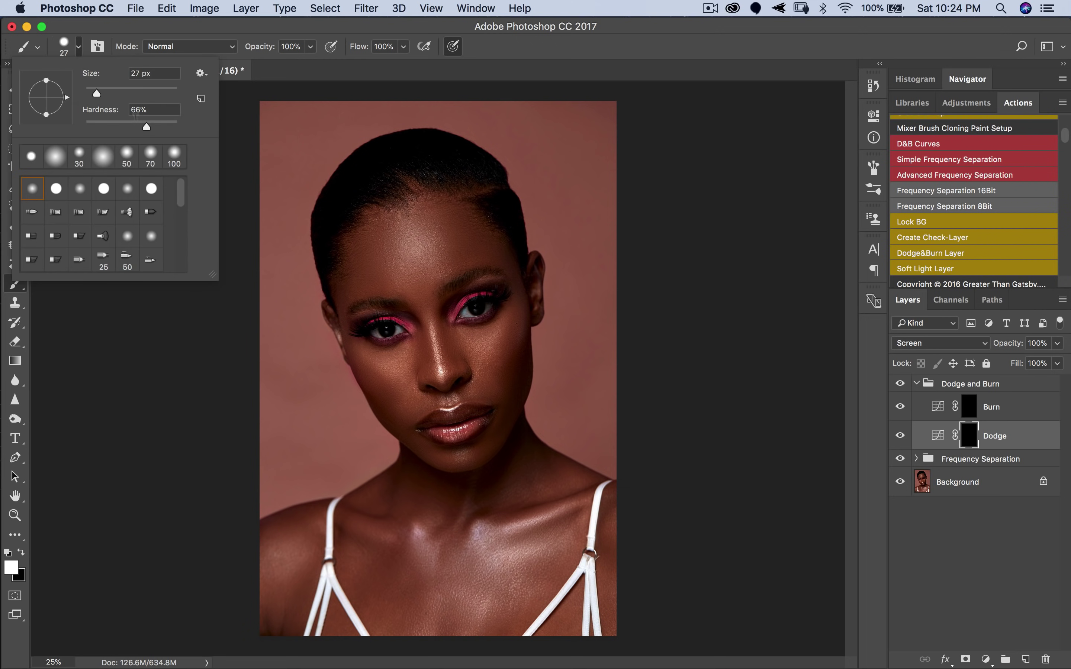
pyautogui.moveTo(144, 128); pyautogui.dragTo(65, 127)
pyautogui.click(118, 93)
pyautogui.click(500, 46)
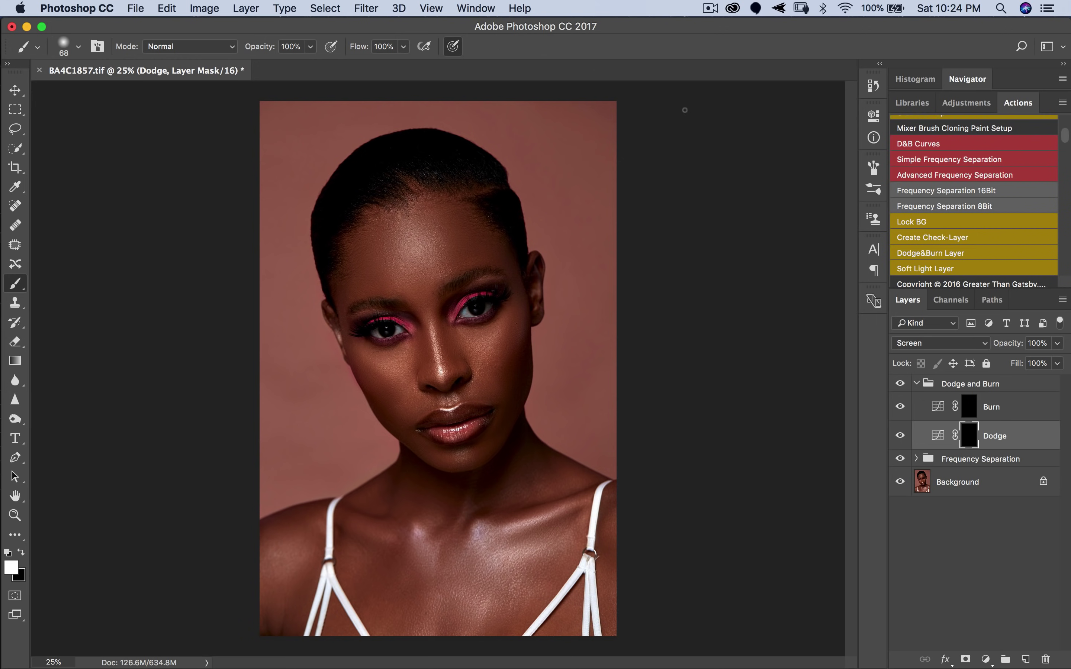
# Review the brush's Pen Pressure control settings under Shape Dynamics and Transfer.
pyautogui.click(873, 167)
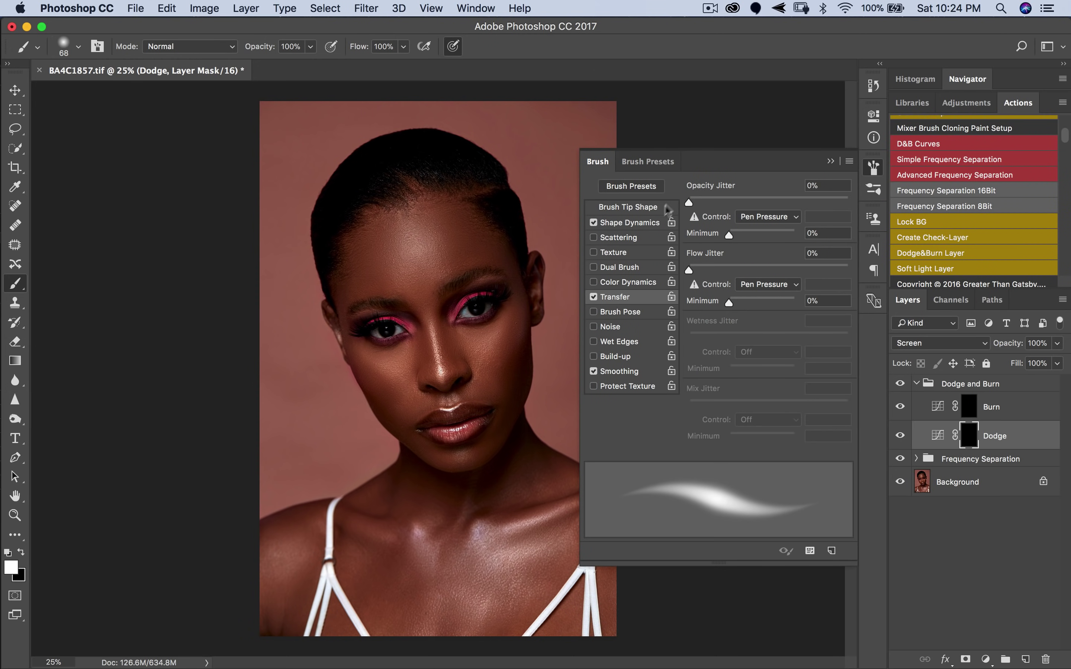
pyautogui.click(635, 223)
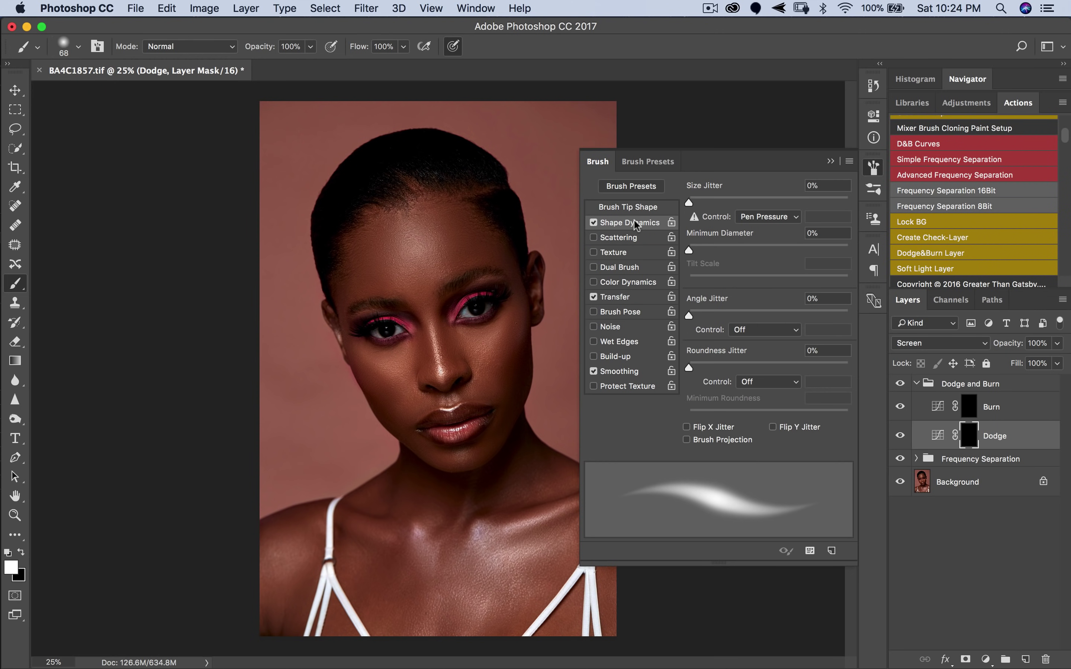
pyautogui.click(762, 217)
pyautogui.click(759, 217)
pyautogui.click(624, 301)
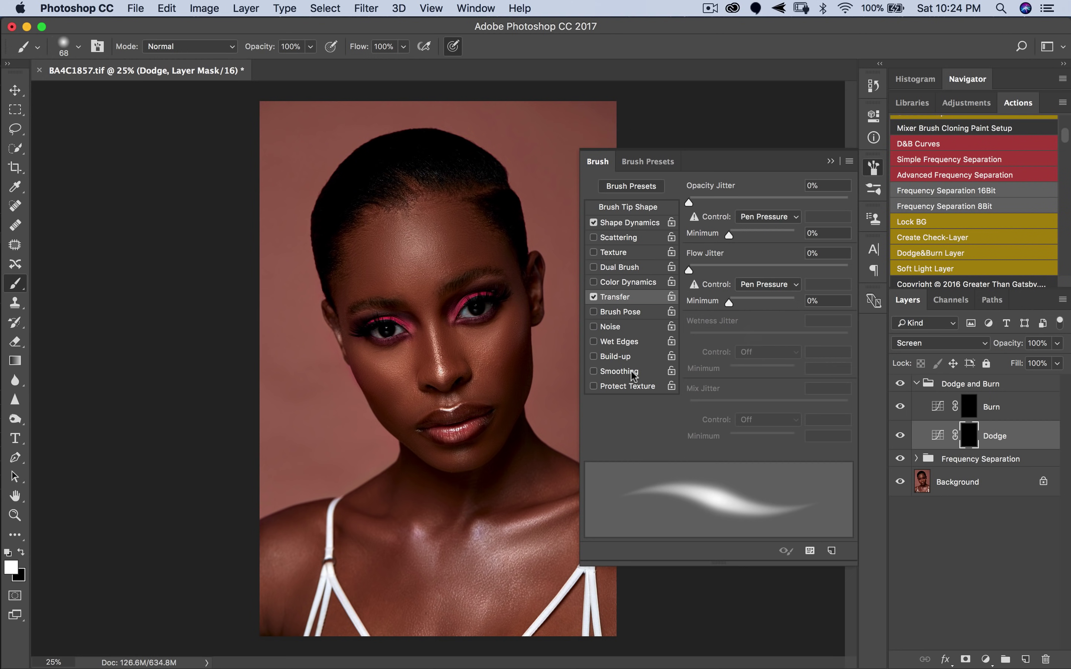
pyautogui.click(831, 163)
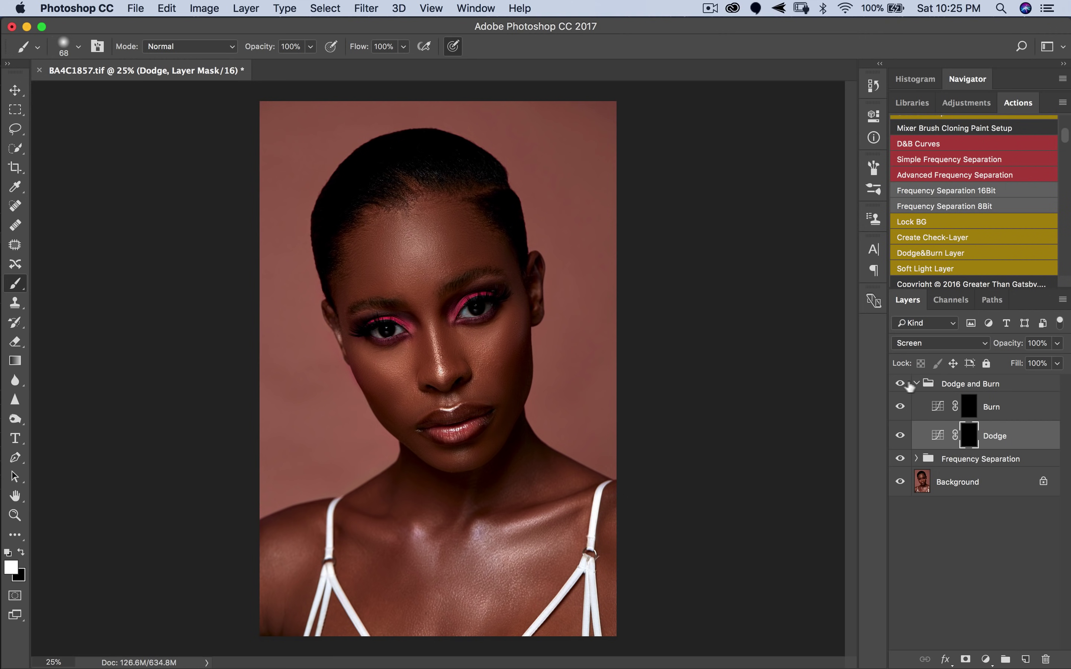
# Try soft white brush dabs on the forehead on a temporary new layer, and discard that layer.
pyautogui.click(922, 388)
pyautogui.click(1020, 660)
pyautogui.moveTo(987, 414)
pyautogui.mouseDown()
pyautogui.moveTo(958, 400)
pyautogui.moveTo(976, 372)
pyautogui.moveTo(974, 381)
pyautogui.mouseUp()
pyautogui.press('x')
pyautogui.click(419, 253)
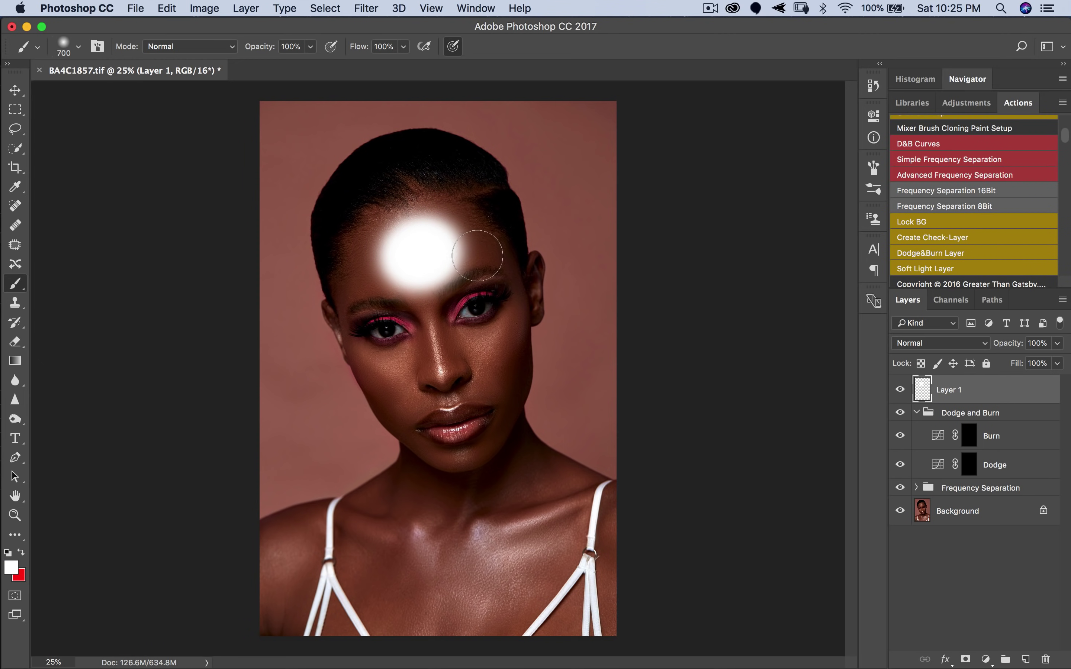
pyautogui.press('super+z')
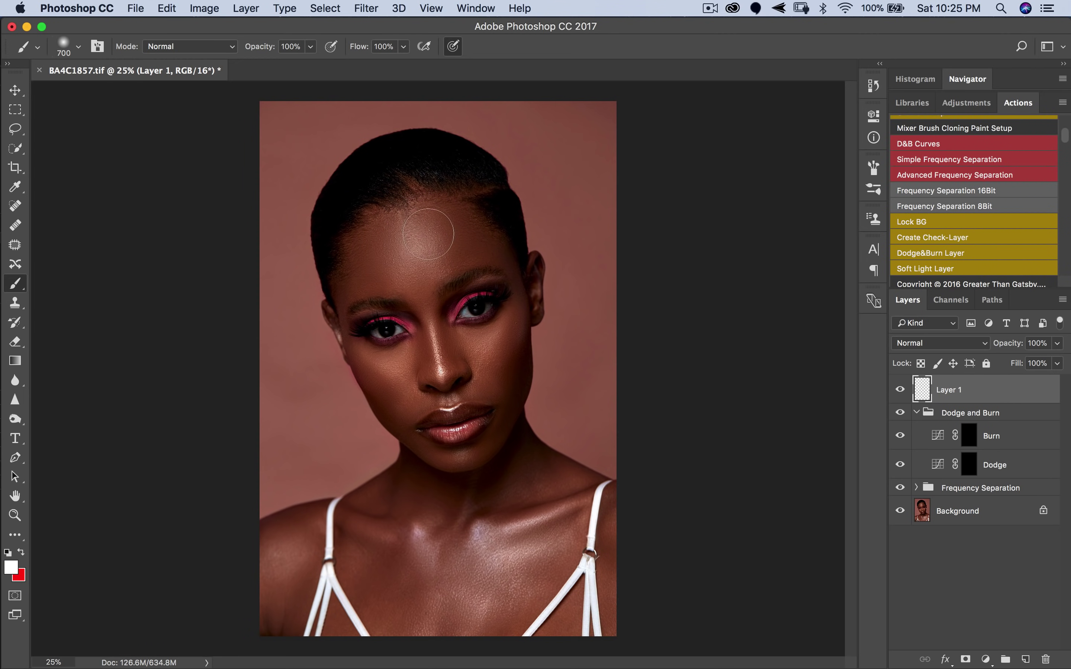
pyautogui.moveTo(418, 245)
pyautogui.mouseDown()
pyautogui.moveTo(432, 269)
pyautogui.moveTo(414, 237)
pyautogui.moveTo(431, 264)
pyautogui.moveTo(392, 244)
pyautogui.moveTo(444, 257)
pyautogui.moveTo(400, 245)
pyautogui.moveTo(458, 241)
pyautogui.moveTo(382, 265)
pyautogui.moveTo(436, 228)
pyautogui.moveTo(433, 274)
pyautogui.moveTo(395, 251)
pyautogui.moveTo(419, 248)
pyautogui.mouseUp()
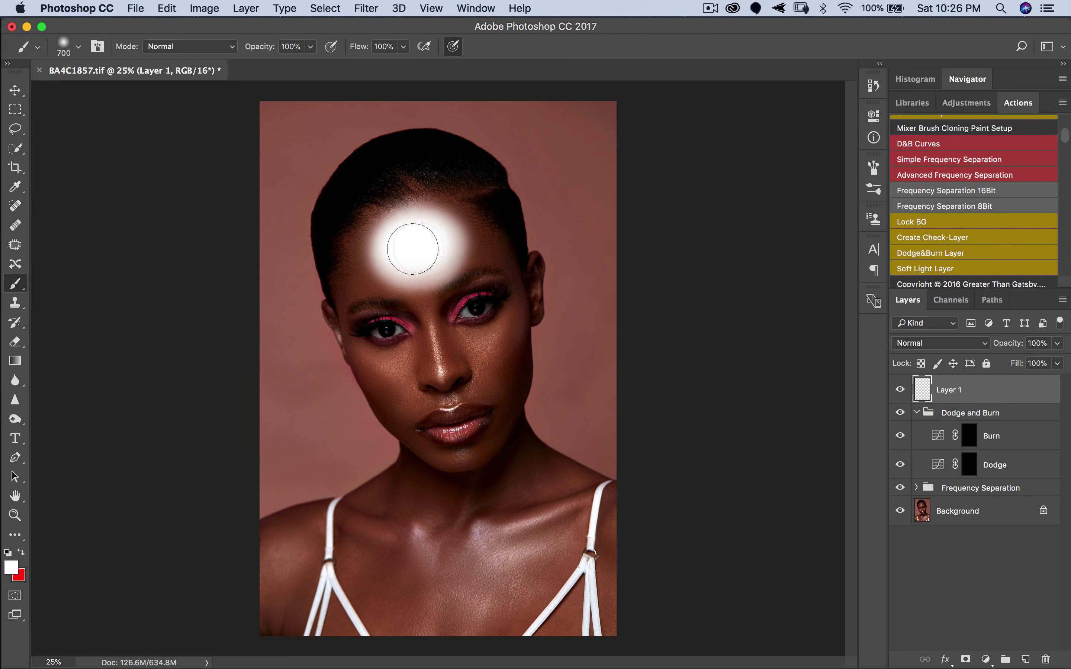
pyautogui.press('super+z')
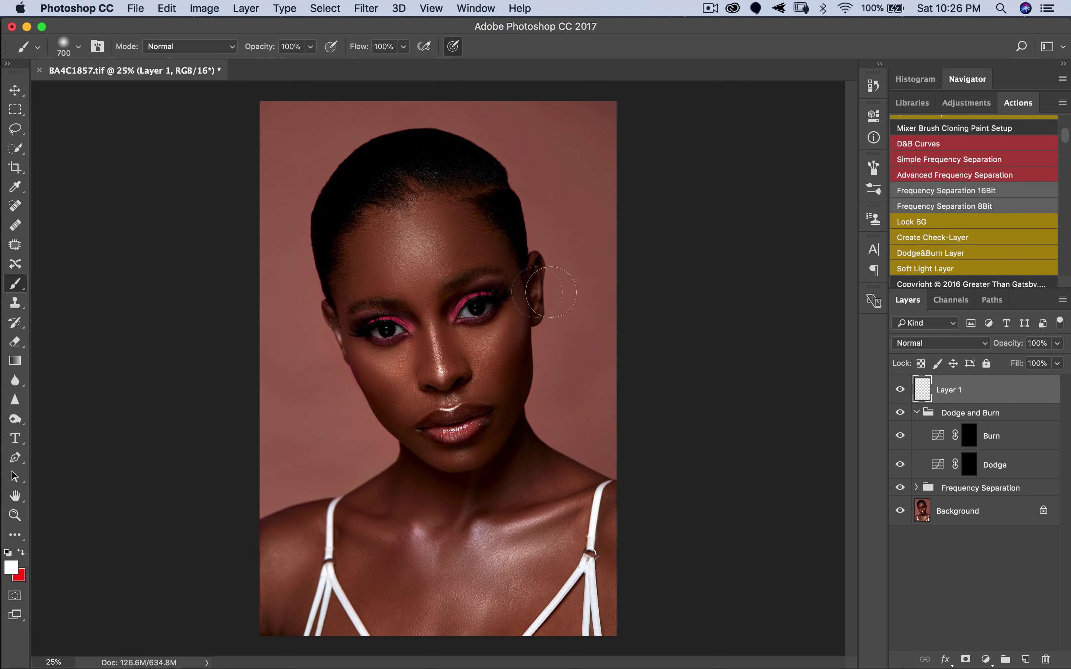
pyautogui.press('BackSpace')
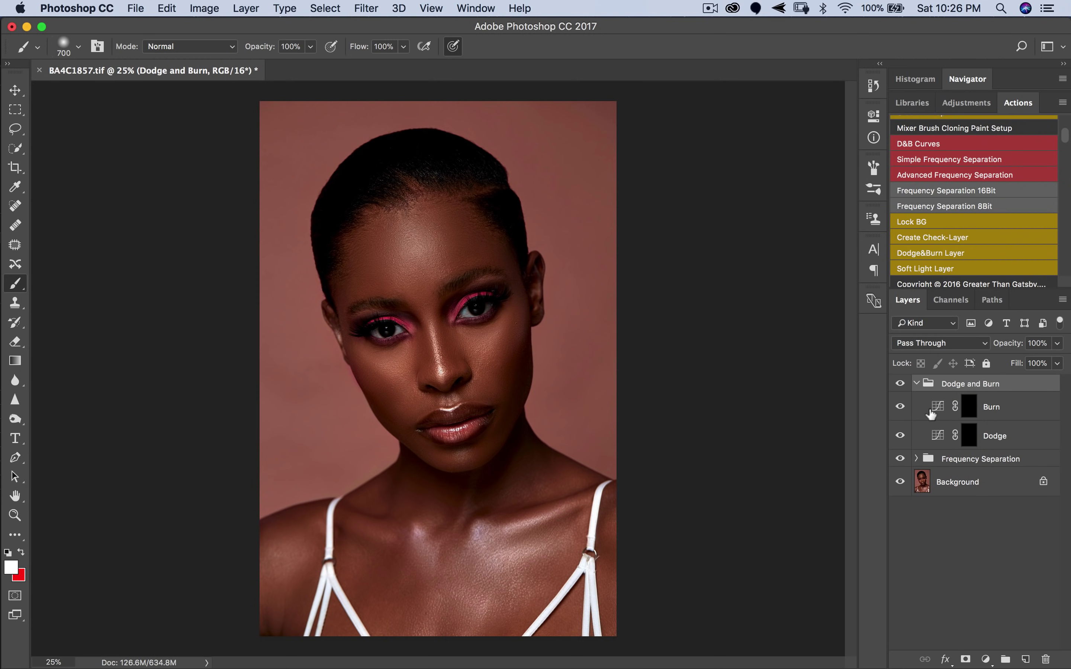
# Target the Dodge layer's mask and set the Brush tool's flow to 5%.
pyautogui.click(915, 386)
pyautogui.click(916, 390)
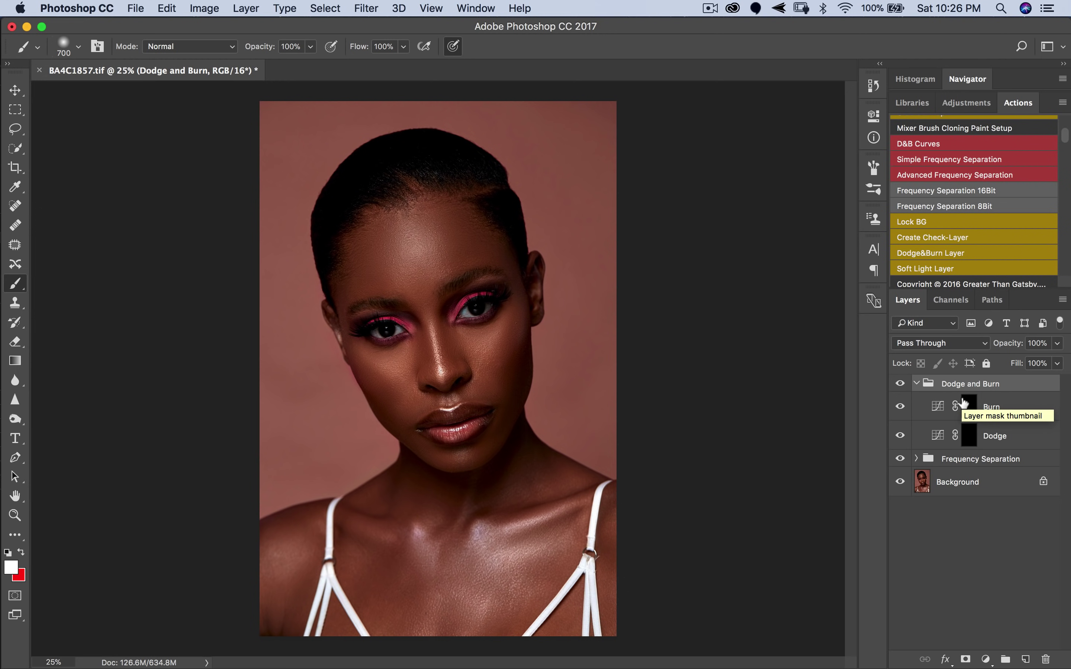
pyautogui.click(967, 441)
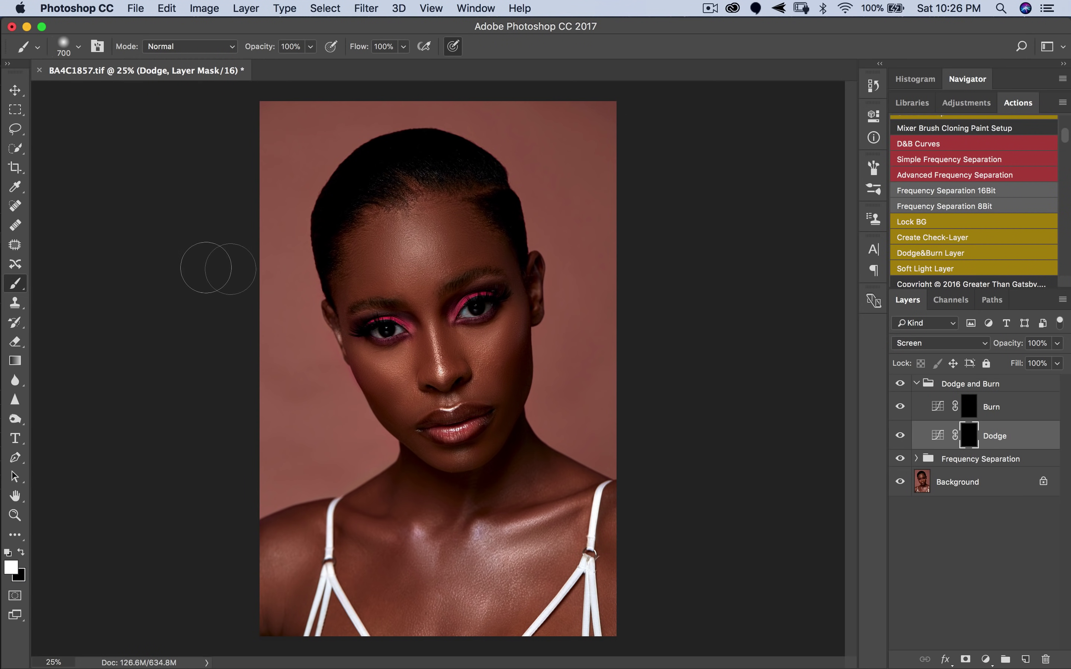
pyautogui.rightClick(15, 288)
pyautogui.click(77, 281)
pyautogui.click(383, 46)
pyautogui.write('5')
pyautogui.moveTo(386, 184); pyautogui.dragTo(380, 176)
pyautogui.moveTo(426, 306)
pyautogui.mouseDown()
pyautogui.moveTo(415, 290)
pyautogui.moveTo(436, 290)
pyautogui.mouseUp()
# Add a Black & White adjustment layer atop the Dodge and Burn group, with Reds at -6 and Yellows at 8.
pyautogui.click(969, 384)
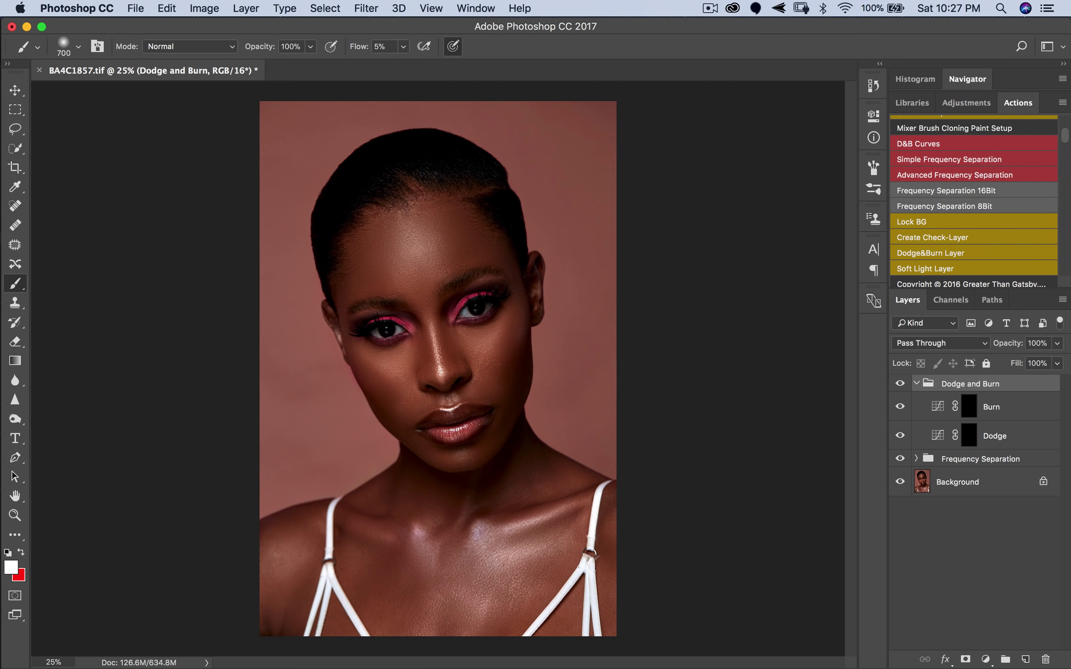
pyautogui.click(985, 659)
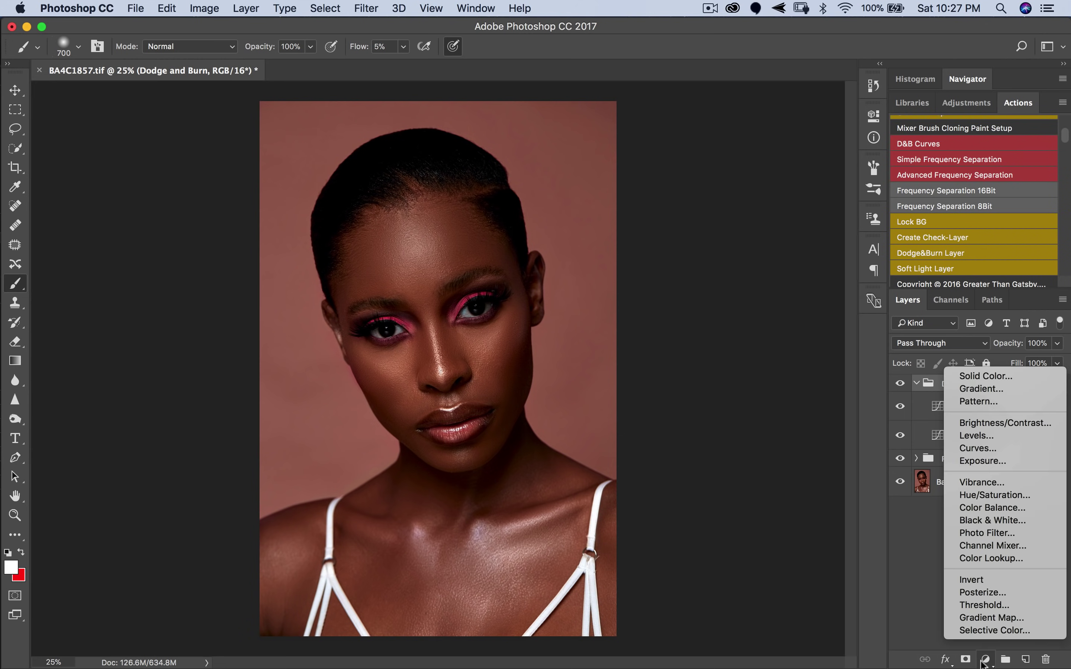
pyautogui.click(980, 518)
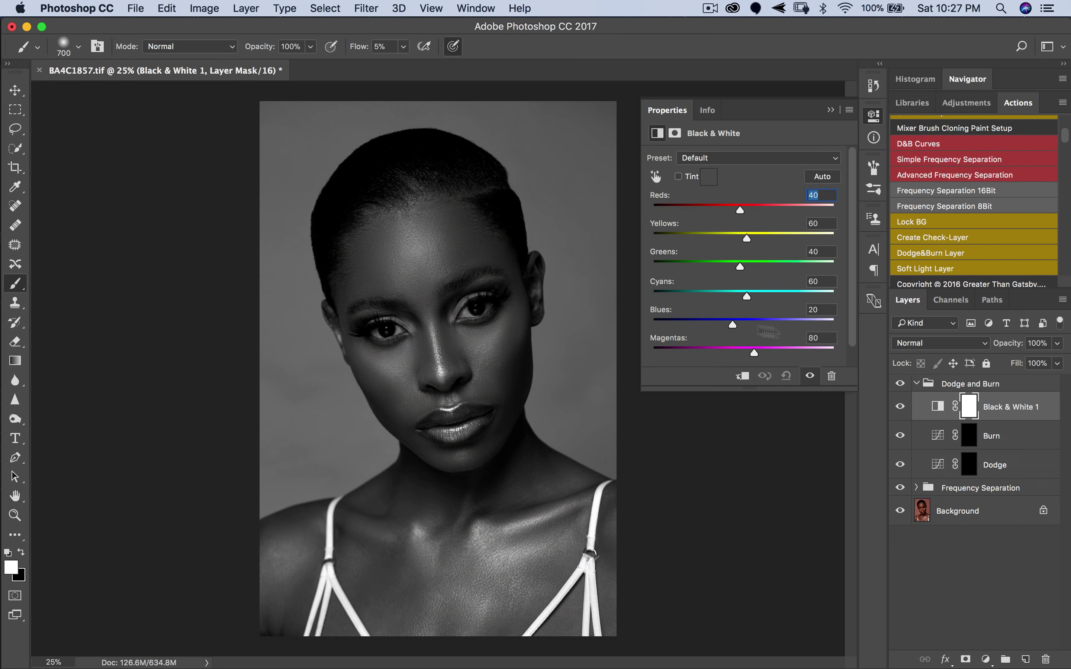
pyautogui.moveTo(746, 240); pyautogui.dragTo(724, 212)
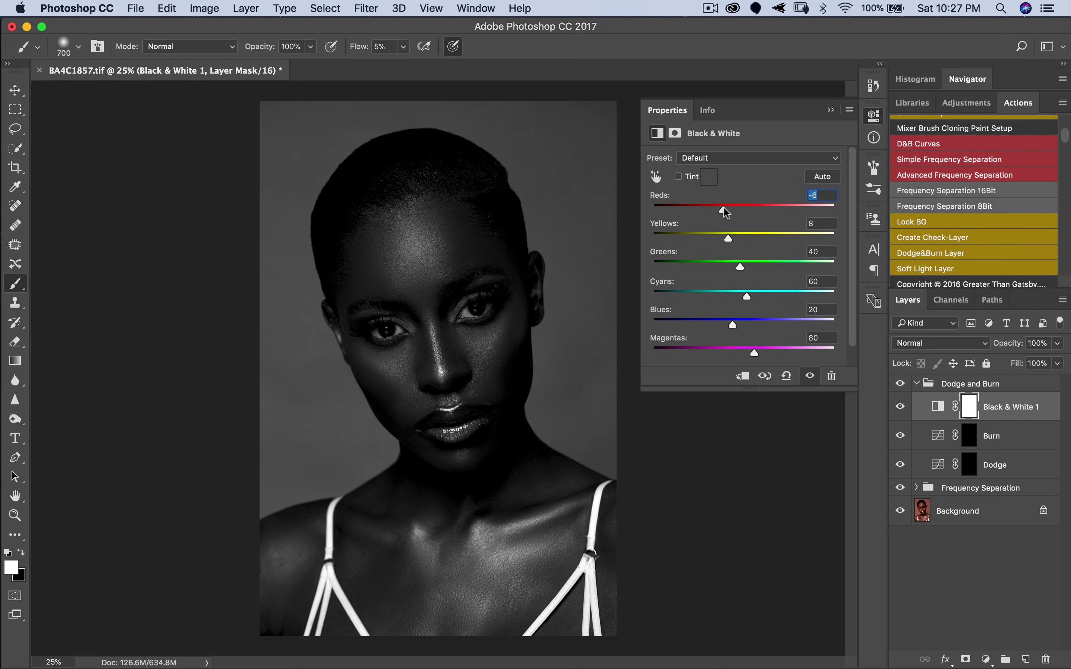
pyautogui.click(830, 110)
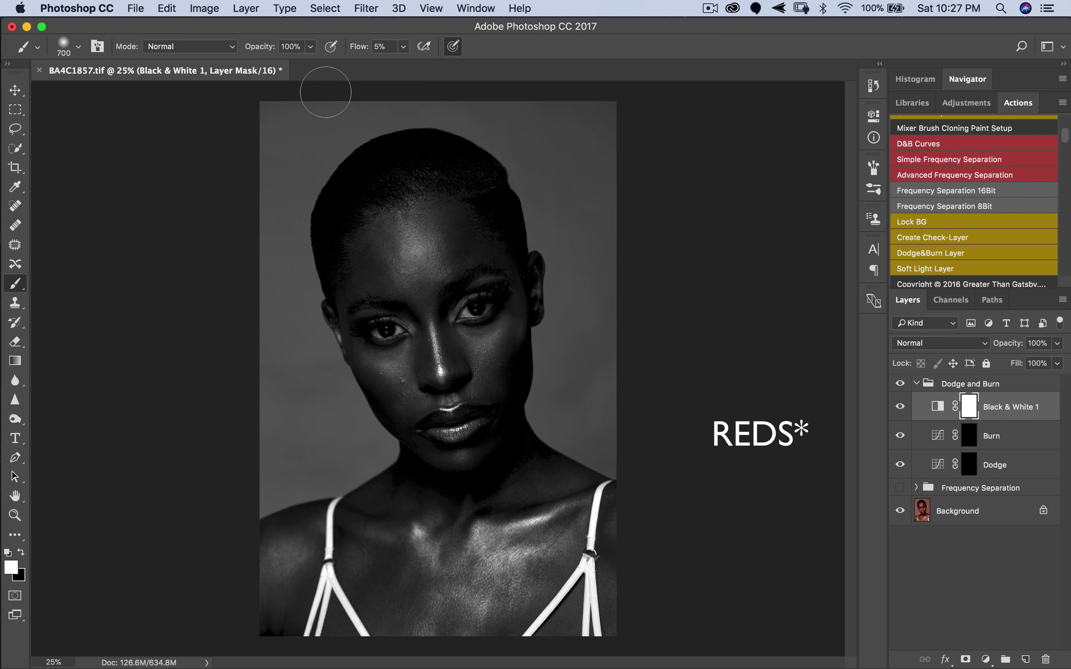
# Brighten the centre of the forehead by painting white on the Dodge layer's mask with the 700 px brush.
pyautogui.click(989, 472)
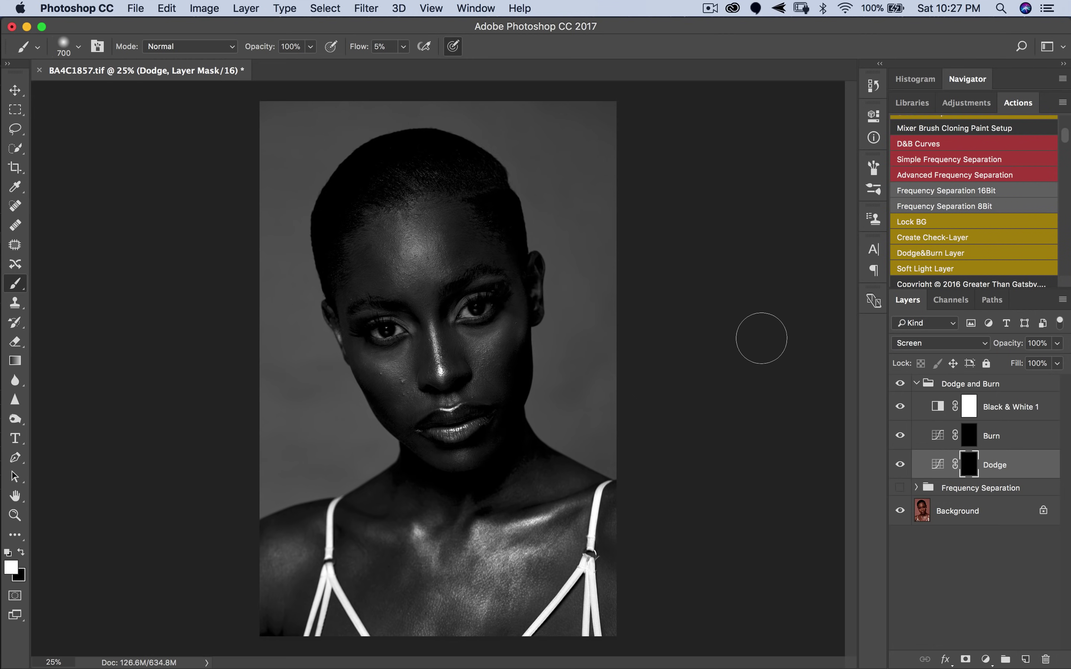
pyautogui.moveTo(500, 310); pyautogui.dragTo(520, 330)
pyautogui.moveTo(425, 272)
pyautogui.mouseDown()
pyautogui.moveTo(419, 261)
pyautogui.moveTo(429, 250)
pyautogui.moveTo(418, 259)
pyautogui.moveTo(417, 245)
pyautogui.moveTo(427, 271)
pyautogui.mouseUp()
# Resize the brush and dodge the highlight on the cheek at the image's left side.
pyautogui.press('[')
pyautogui.press('[')
pyautogui.press('[')
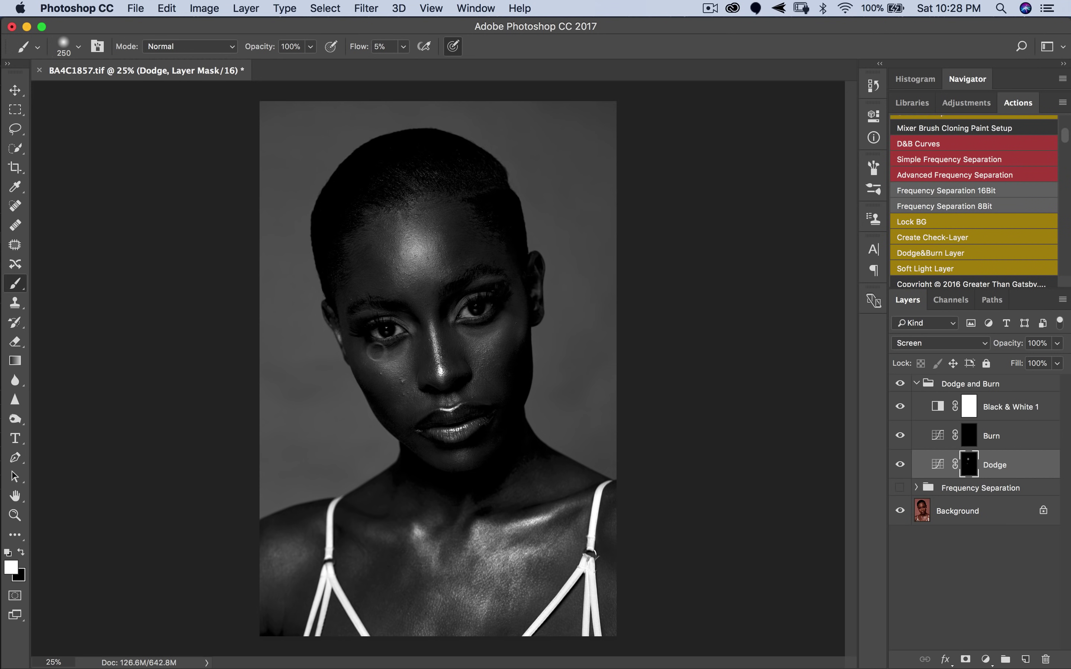
pyautogui.press(']')
pyautogui.press('[')
pyautogui.press('[')
pyautogui.press('[')
pyautogui.press(']')
pyautogui.press(']')
pyautogui.press(']')
pyautogui.press(']')
pyautogui.moveTo(405, 389); pyautogui.dragTo(413, 404)
# Dodge the upper cheek beneath the eye at the image's right side, adjusting the brush size to fit.
pyautogui.press('[')
pyautogui.press('[')
pyautogui.press('[')
pyautogui.press('[')
pyautogui.press(']')
pyautogui.press(']')
pyautogui.press(']')
pyautogui.press(']')
pyautogui.moveTo(498, 336); pyautogui.dragTo(472, 339)
# Adjust the brush size to the chin and dodge the highlight below the lower lip.
pyautogui.press(']')
pyautogui.press('[')
pyautogui.press('[')
pyautogui.press('[')
pyautogui.press('[')
pyautogui.press(']')
pyautogui.press(']')
pyautogui.press(']')
pyautogui.press(']')
pyautogui.press(']')
pyautogui.press('[')
pyautogui.press('[')
pyautogui.press('[')
pyautogui.press('[')
pyautogui.press('[')
pyautogui.press('[')
pyautogui.press('[')
pyautogui.press(']')
pyautogui.press(']')
pyautogui.press(']')
pyautogui.press(']')
pyautogui.press(']')
pyautogui.press(']')
pyautogui.press('[')
pyautogui.press('[')
pyautogui.click(468, 458)
pyautogui.moveTo(468, 459)
pyautogui.mouseDown()
pyautogui.moveTo(477, 453)
pyautogui.moveTo(442, 461)
pyautogui.mouseUp()
# Enlarge the brush to 600 px and dodge the cheek at the image's right side.
pyautogui.press('[')
pyautogui.press(']')
pyautogui.press(']')
pyautogui.press(']')
pyautogui.press(']')
pyautogui.press(']')
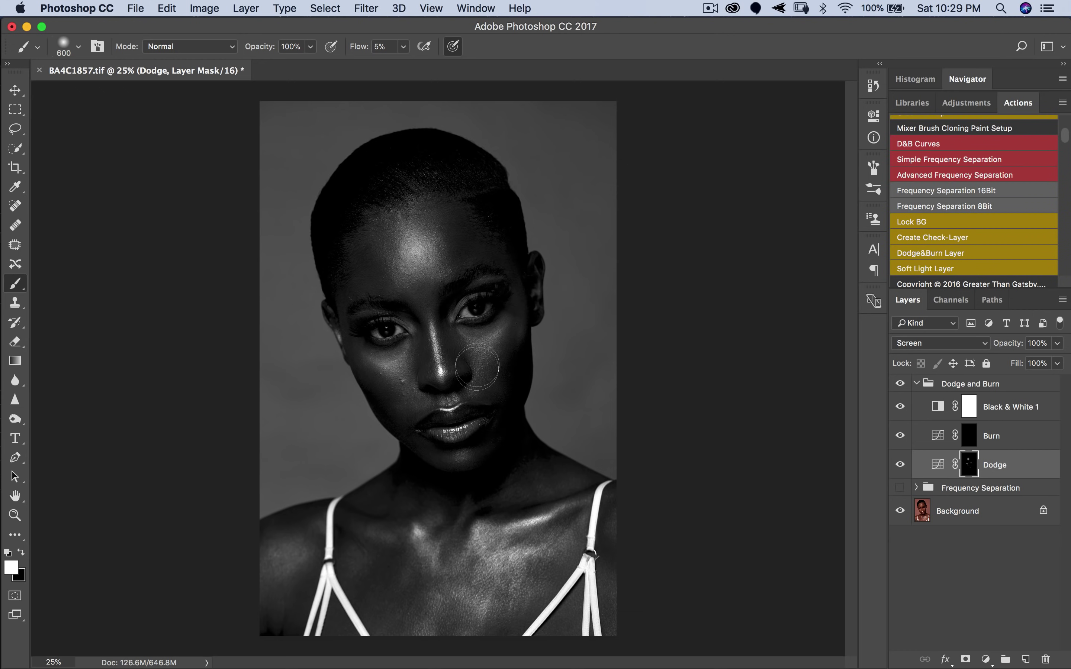
# Resize the brush down to 175 px and dodge the highlights around the neck and collarbones.
pyautogui.press(']')
pyautogui.press(']')
pyautogui.press('[')
pyautogui.press('[')
pyautogui.press('[')
pyautogui.press('[')
pyautogui.press('[')
pyautogui.press('[')
pyautogui.press(']')
pyautogui.press(']')
pyautogui.press(']')
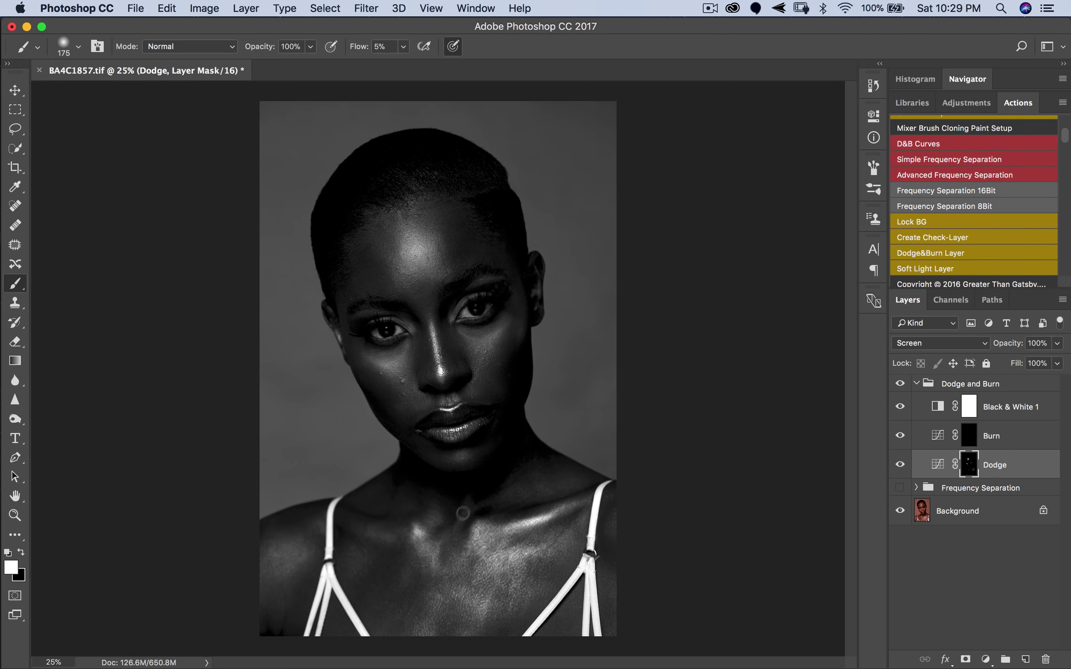
# Dodge the chest highlights across to the shoulder at the image's left side, adjusting the brush size up to 700 px.
pyautogui.press('[')
pyautogui.press(']')
pyautogui.press('[')
pyautogui.moveTo(477, 593)
pyautogui.mouseDown()
pyautogui.moveTo(509, 607)
pyautogui.moveTo(397, 603)
pyautogui.moveTo(326, 555)
pyautogui.moveTo(301, 554)
pyautogui.moveTo(298, 538)
pyautogui.moveTo(281, 553)
pyautogui.moveTo(307, 573)
pyautogui.moveTo(361, 565)
pyautogui.moveTo(331, 552)
pyautogui.moveTo(371, 581)
pyautogui.moveTo(296, 553)
pyautogui.mouseUp()
pyautogui.press(']')
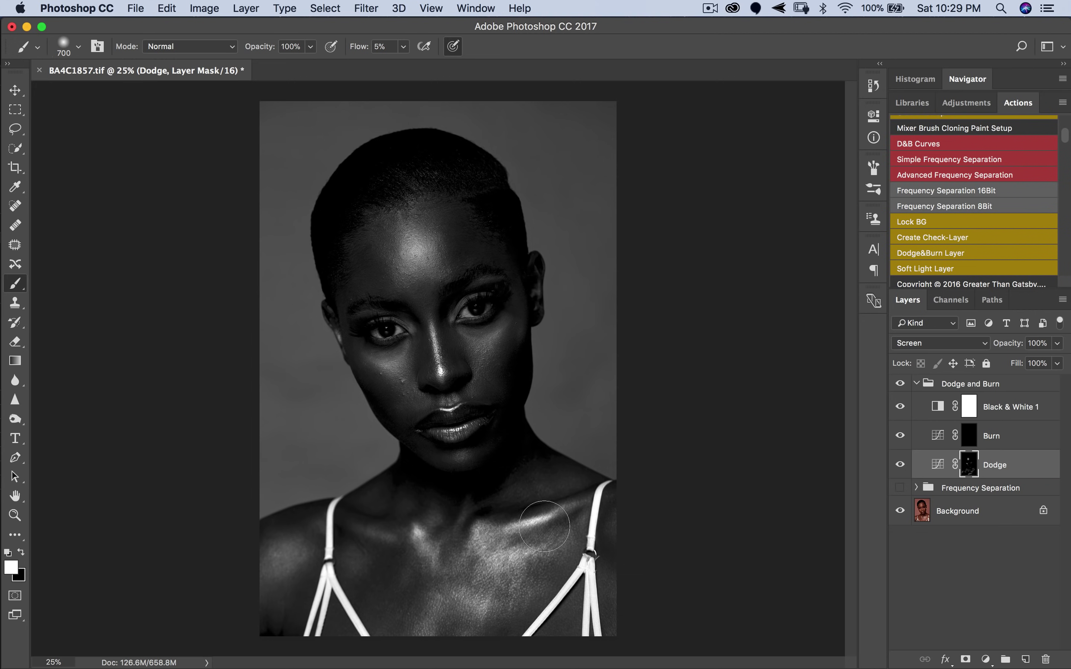
# Reduce the brush size and dodge the face from the cheek beside the nose up to the forehead.
pyautogui.press('[')
pyautogui.press('[')
pyautogui.moveTo(471, 364)
pyautogui.mouseDown()
pyautogui.moveTo(405, 352)
pyautogui.moveTo(436, 253)
pyautogui.moveTo(413, 248)
pyautogui.mouseUp()
# Dodge the lip highlights in close-up, varying a small brush between about 45 and 80 px.
pyautogui.press('[')
pyautogui.press('[')
pyautogui.press('[')
pyautogui.press('[')
pyautogui.press('[')
pyautogui.press('z')
pyautogui.moveTo(436, 388); pyautogui.dragTo(462, 389)
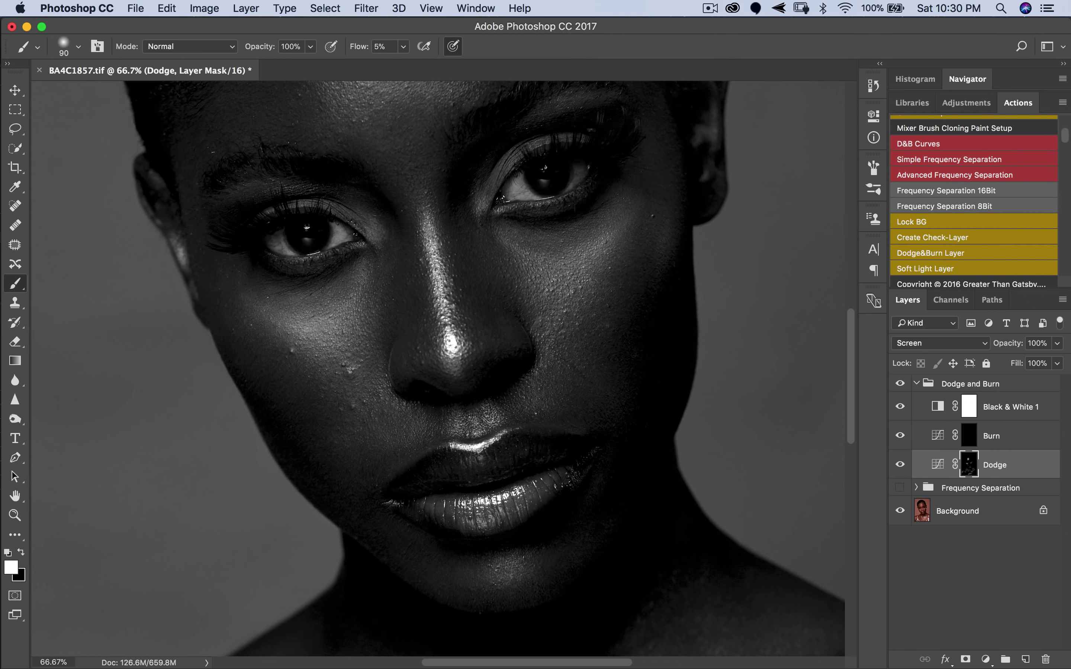
pyautogui.press('[')
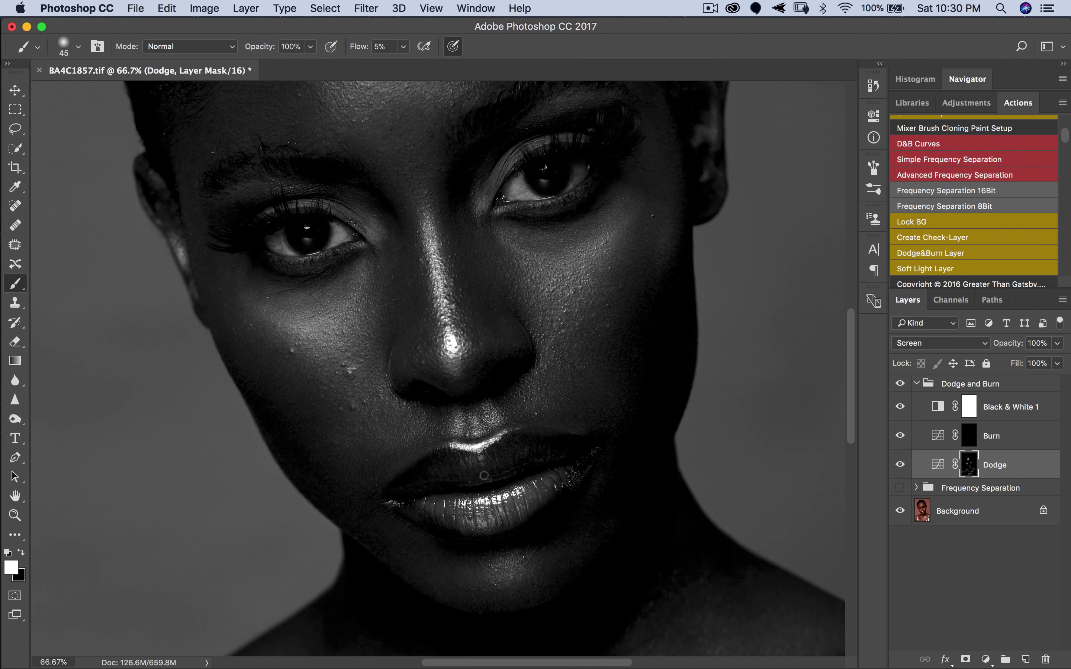
pyautogui.press(']')
pyautogui.press(']')
pyautogui.press('[')
pyautogui.press('[')
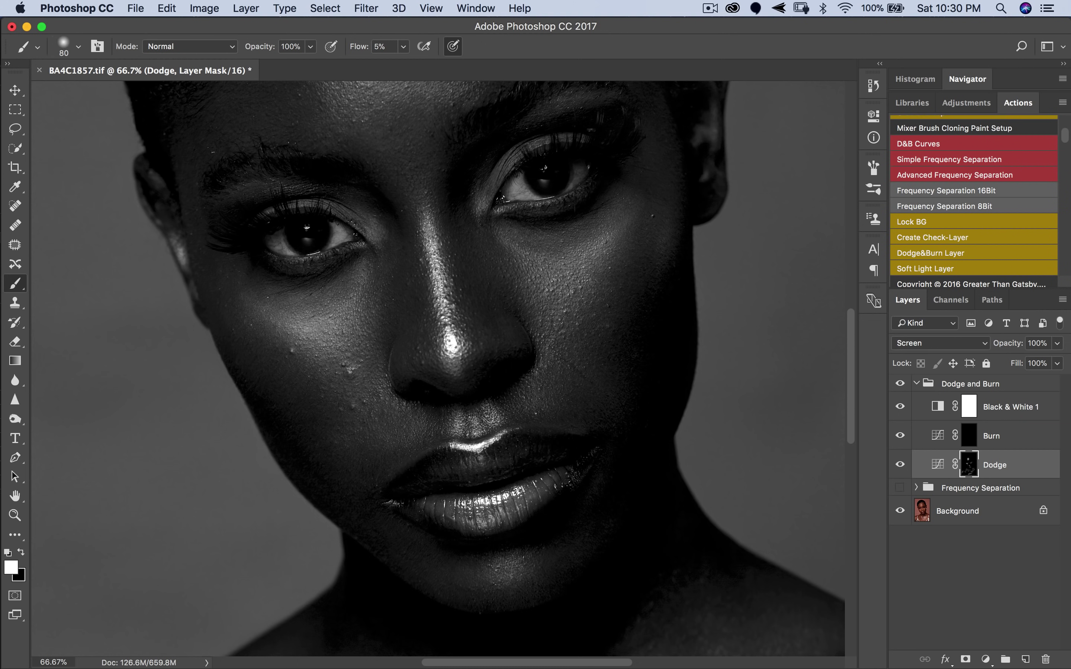
# Dodge the eyelids and the area around the eyes with a brush of about 80 px.
pyautogui.press('[')
pyautogui.press(']')
pyautogui.press(']')
pyautogui.press(']')
pyautogui.press(']')
pyautogui.press(']')
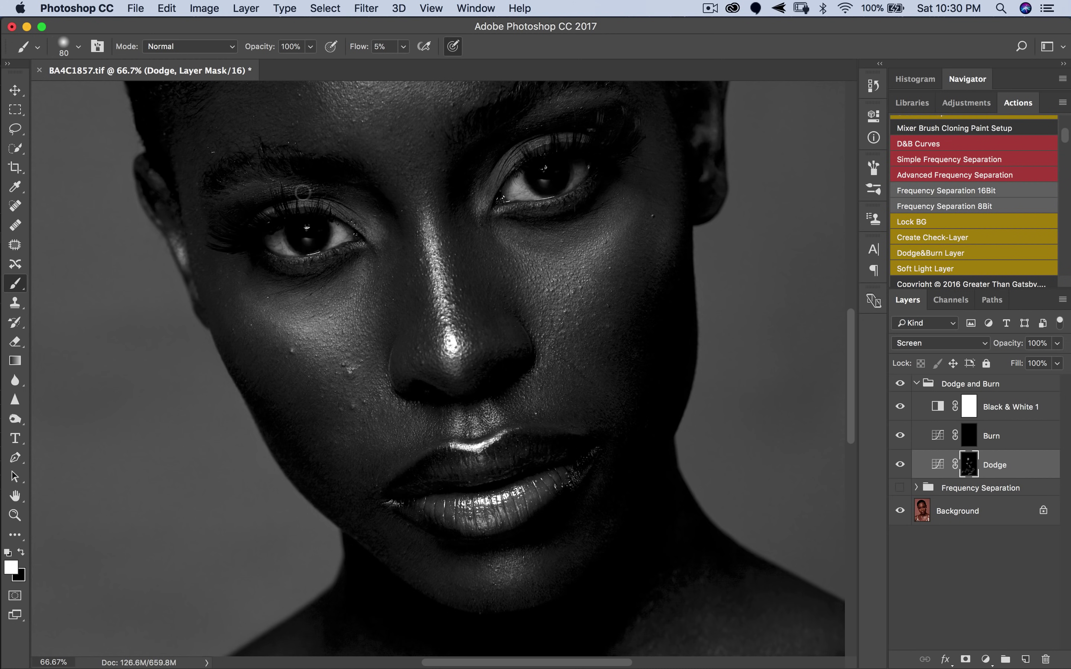
pyautogui.press(']')
pyautogui.press(']')
pyautogui.press(']')
# Show the Frequency Separation group, hide the Black & White 1 layer, and compare the portrait with and without the Dodge layer.
pyautogui.press('z')
pyautogui.keyDown('alt'); pyautogui.click(549, 428); pyautogui.keyUp('alt')
pyautogui.keyDown('alt'); pyautogui.click(550, 428); pyautogui.keyUp('alt')
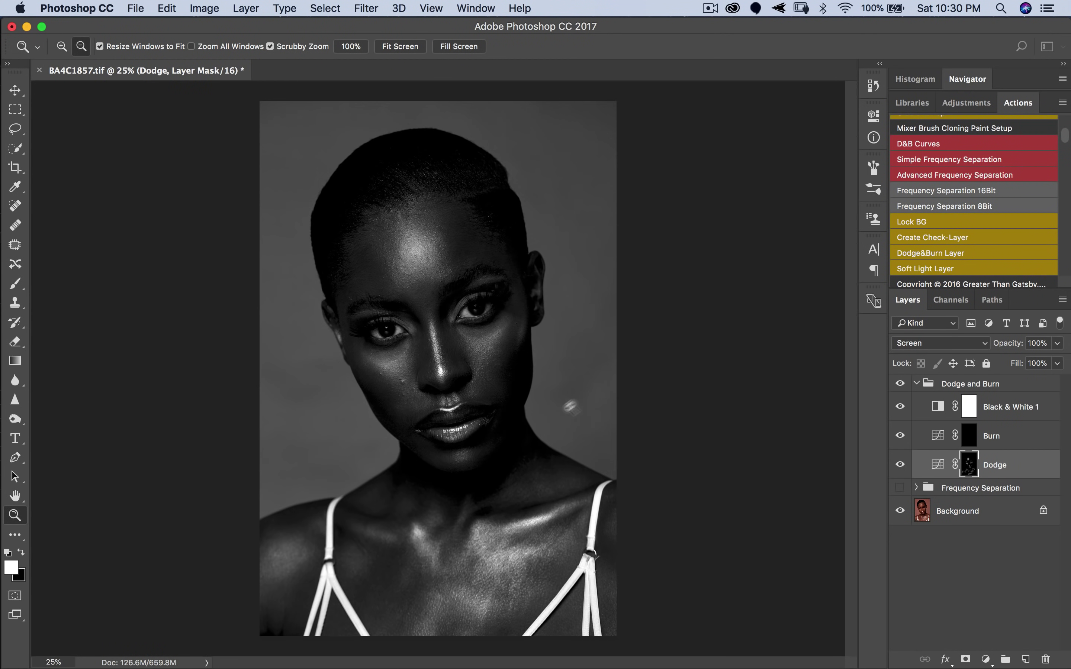
pyautogui.press('b')
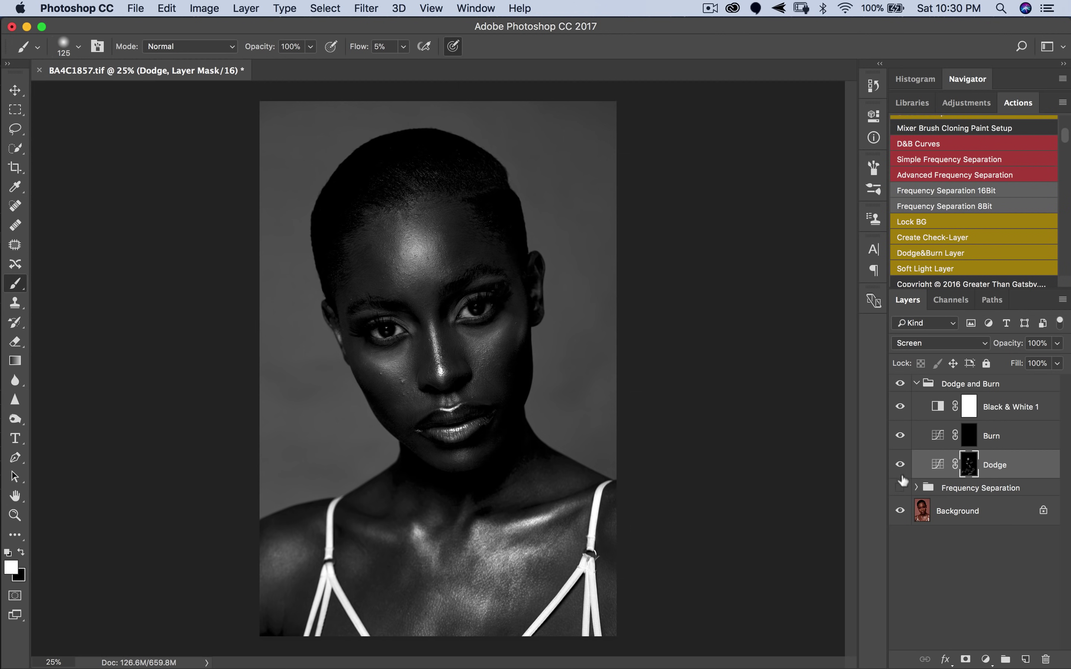
pyautogui.click(899, 489)
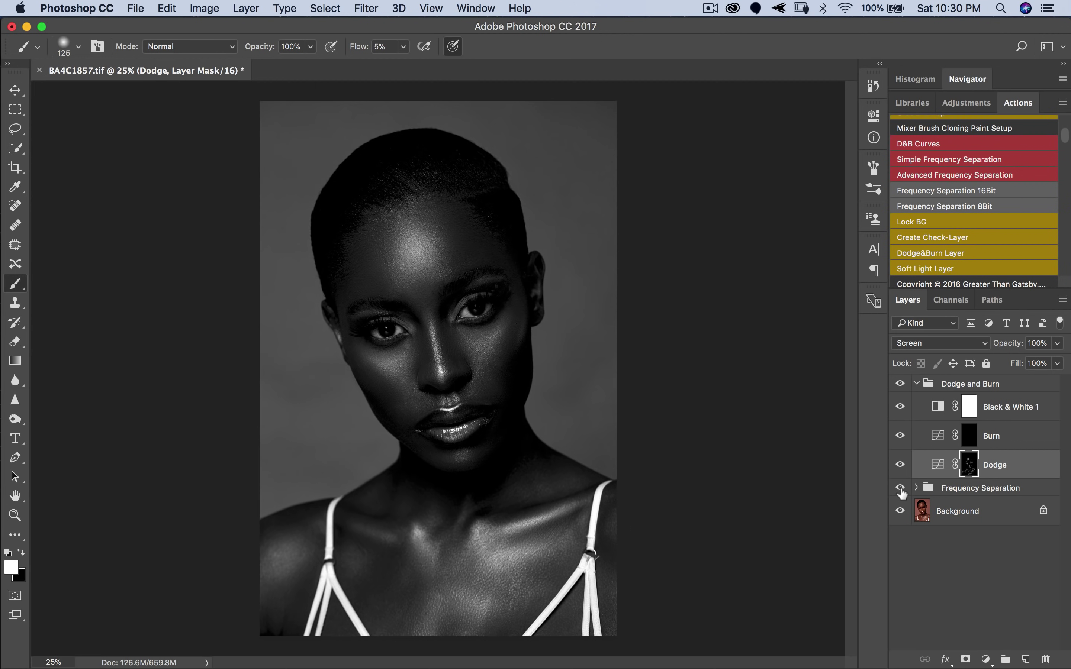
pyautogui.click(899, 407)
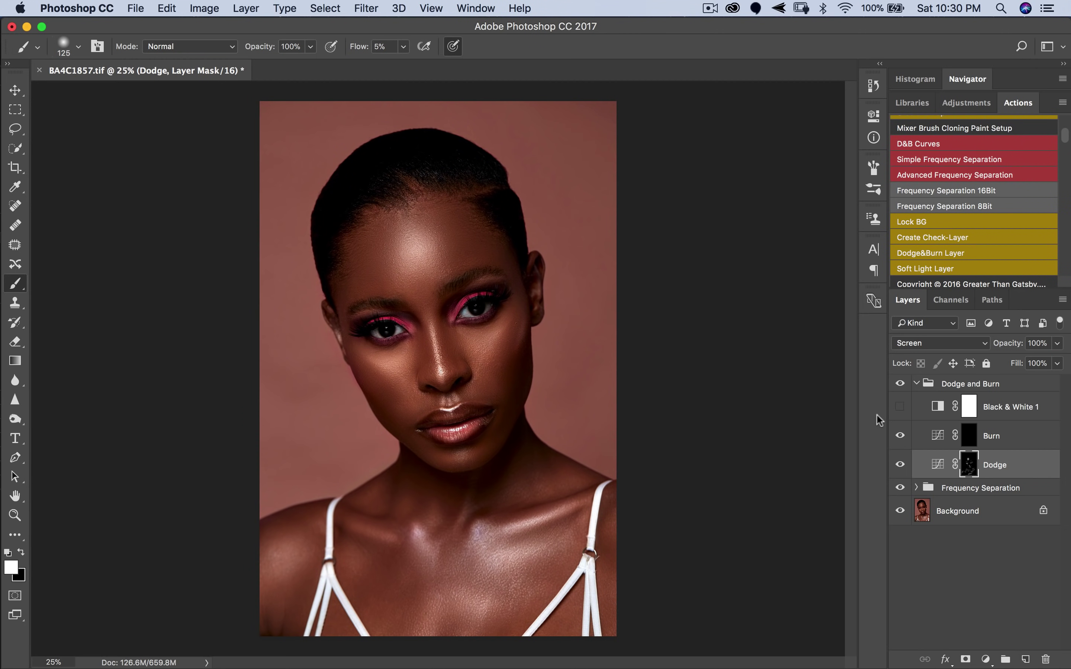
pyautogui.click(899, 465)
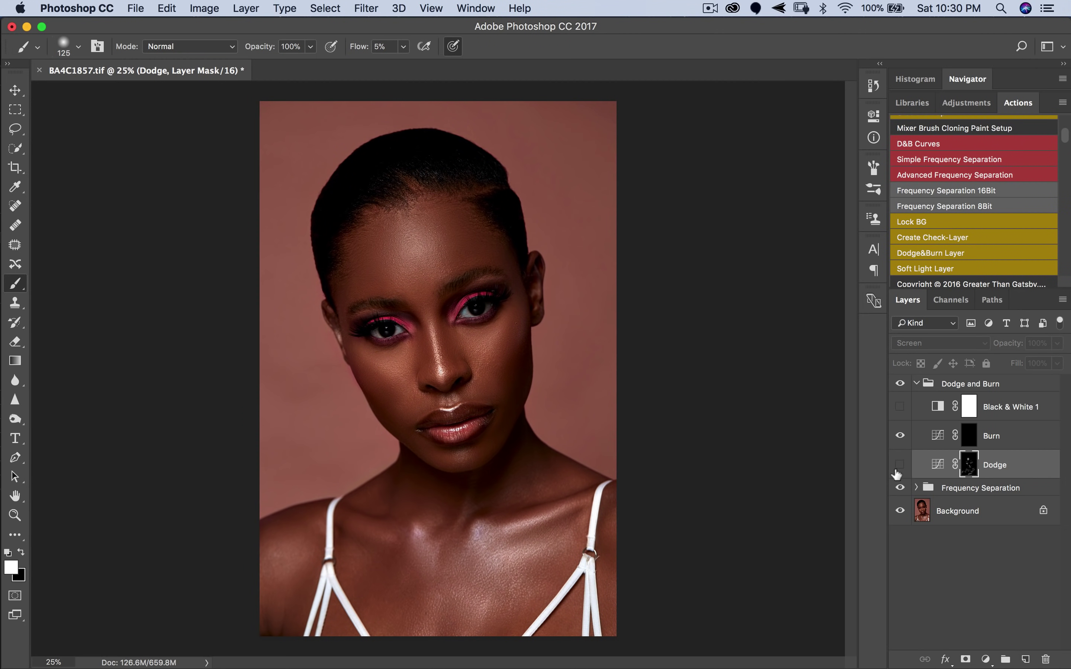
pyautogui.click(898, 465)
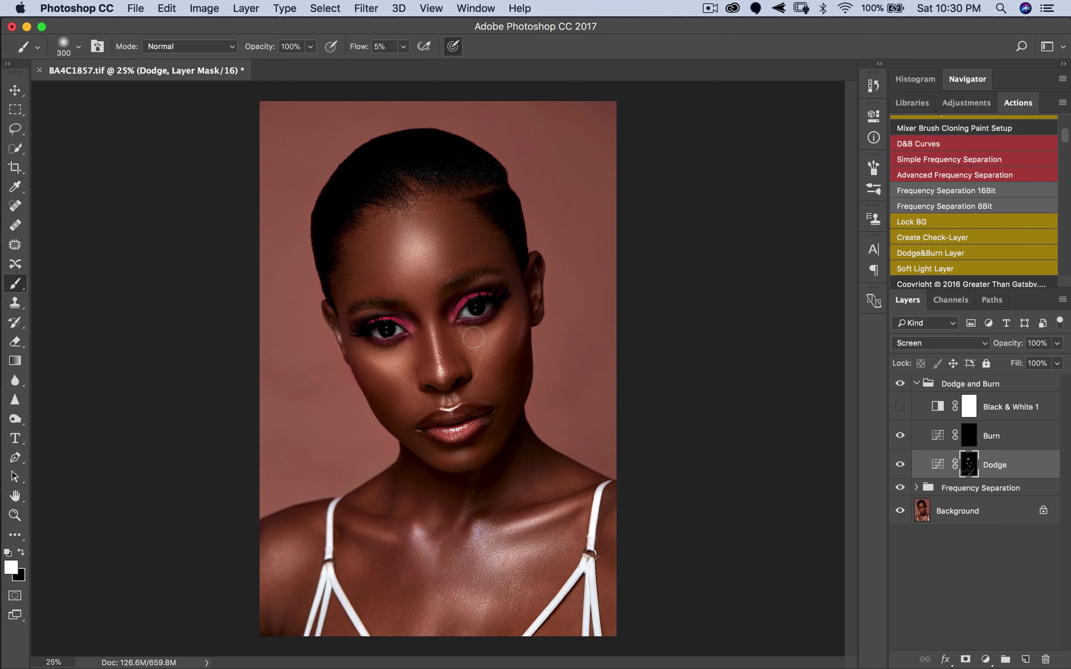
# Refine the dodging beneath the eye at the image's right side and on the chin, starting from a 300 px brush.
pyautogui.press(']')
pyautogui.press(']')
pyautogui.press('[')
pyautogui.press('[')
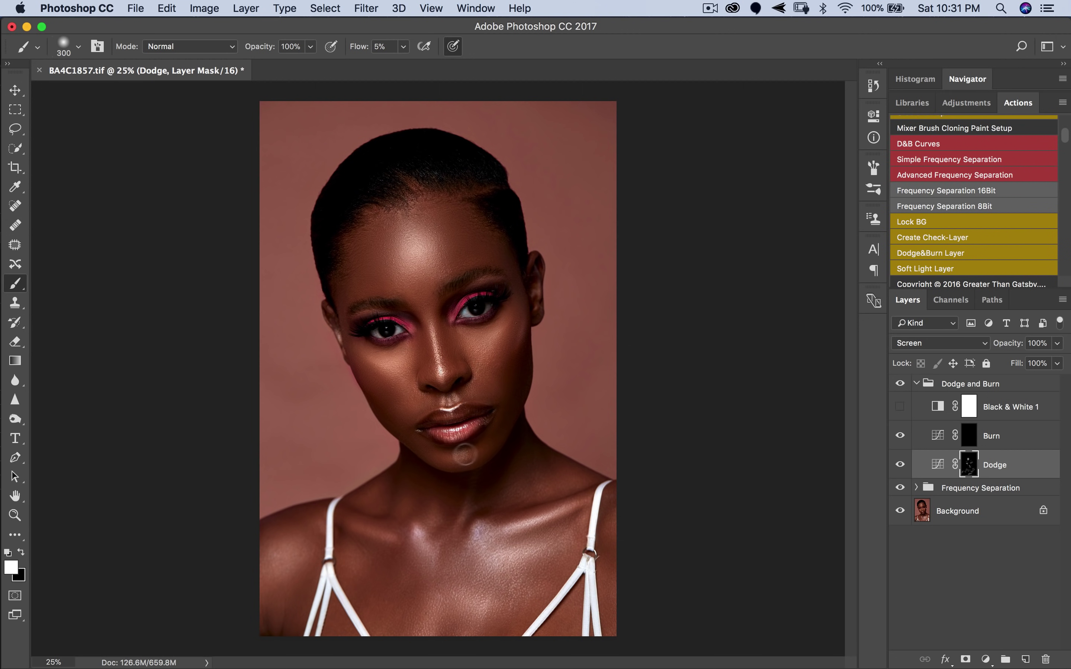
pyautogui.press(']')
pyautogui.press(']')
pyautogui.press(']')
pyautogui.press(']')
pyautogui.press(']')
pyautogui.press(']')
# Compare the colour portrait with and without the dodging by toggling the Dodge layer's visibility.
pyautogui.click(901, 464)
pyautogui.click(901, 465)
pyautogui.click(900, 436)
# Hide the Frequency Separation group and burn the outer areas of the forehead on the Burn layer's mask with the 900 px brush.
pyautogui.click(969, 441)
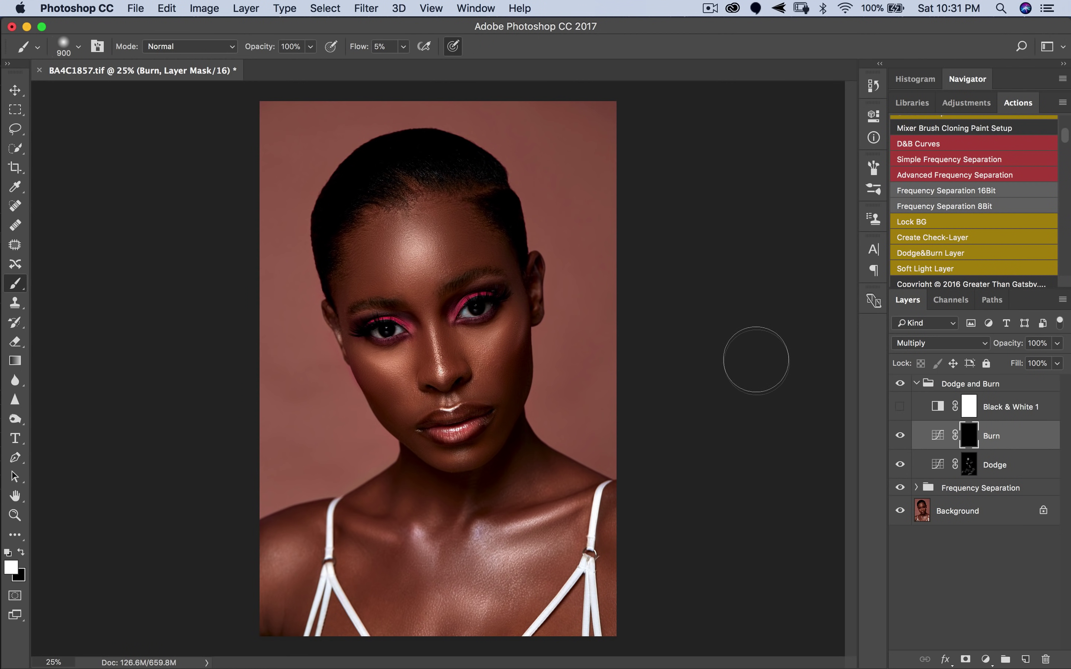
pyautogui.click(900, 488)
pyautogui.moveTo(375, 258)
pyautogui.mouseDown()
pyautogui.moveTo(372, 280)
pyautogui.moveTo(387, 235)
pyautogui.moveTo(372, 289)
pyautogui.moveTo(397, 218)
pyautogui.moveTo(434, 288)
pyautogui.moveTo(475, 253)
pyautogui.moveTo(438, 224)
pyautogui.moveTo(479, 265)
pyautogui.moveTo(436, 221)
pyautogui.moveTo(478, 266)
pyautogui.moveTo(434, 199)
pyautogui.moveTo(377, 236)
pyautogui.moveTo(360, 229)
pyautogui.moveTo(387, 298)
pyautogui.moveTo(449, 306)
pyautogui.mouseUp()
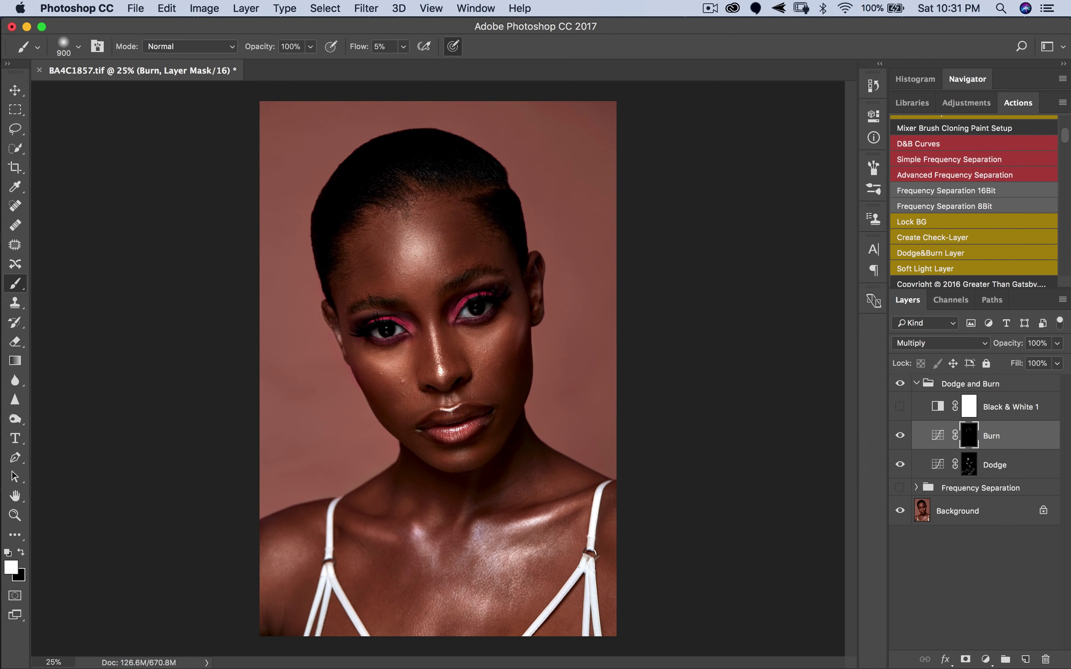
pyautogui.moveTo(969, 436)
pyautogui.mouseDown()
pyautogui.moveTo(981, 439)
pyautogui.moveTo(971, 458)
pyautogui.moveTo(950, 448)
pyautogui.mouseUp()
pyautogui.moveTo(487, 269)
pyautogui.mouseDown()
pyautogui.moveTo(382, 231)
pyautogui.moveTo(372, 244)
pyautogui.moveTo(466, 223)
pyautogui.mouseUp()
# Reduce the brush to 700 px and burn the side of the face beside the ear at the image's right side.
pyautogui.press('[')
pyautogui.press('[')
pyautogui.press('[')
pyautogui.press('[')
pyautogui.press('[')
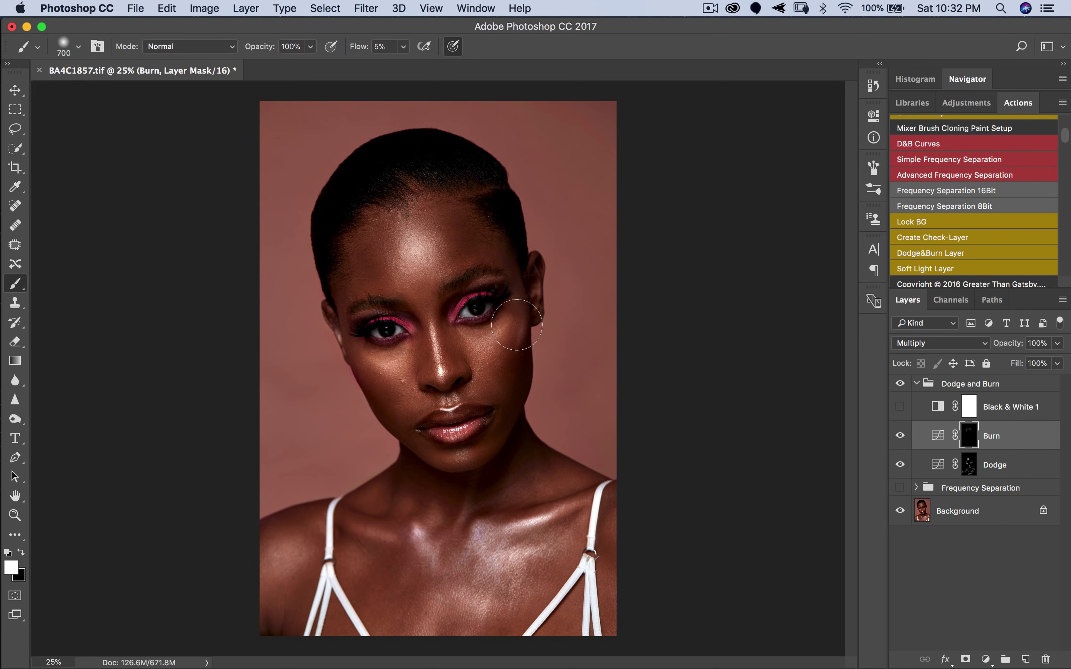
pyautogui.moveTo(521, 288); pyautogui.dragTo(515, 362)
# Burn along the jawline from the chin to the image's left side, adjusting the brush size around 300 px.
pyautogui.press('[')
pyautogui.press('[')
pyautogui.moveTo(493, 439)
pyautogui.mouseDown()
pyautogui.moveTo(452, 468)
pyautogui.moveTo(390, 414)
pyautogui.mouseUp()
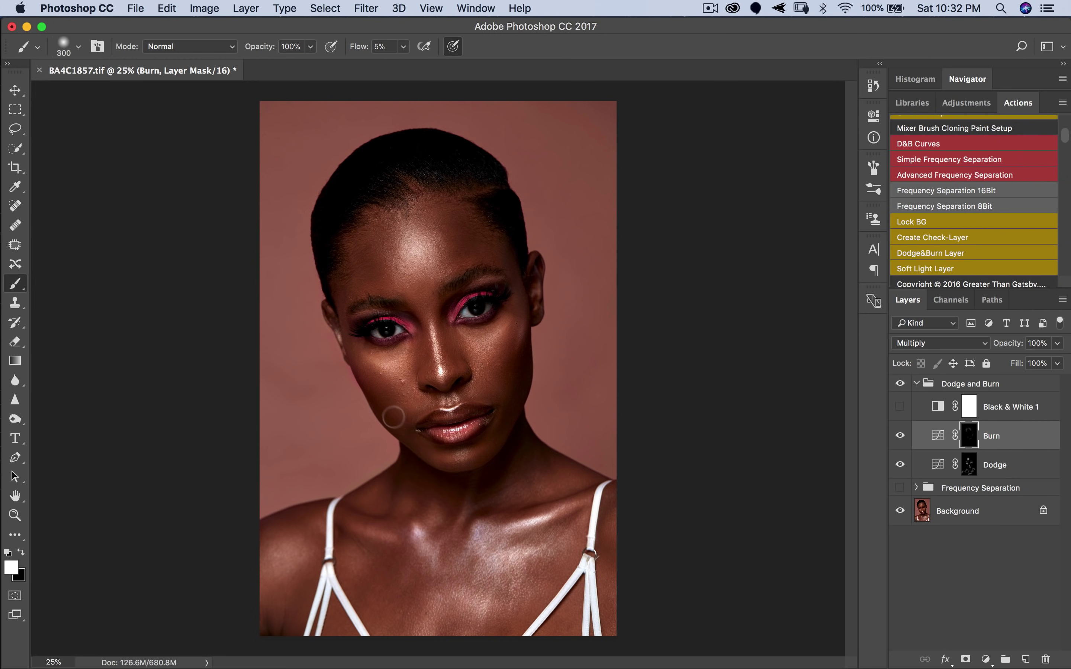
pyautogui.press(']')
pyautogui.press(']')
pyautogui.press(']')
pyautogui.press('[')
pyautogui.press('[')
pyautogui.press('[')
pyautogui.press(']')
pyautogui.press('[')
# Enlarge the brush to 700 px and burn the upper forehead near the hairline at the image's right side.
pyautogui.press(']')
pyautogui.press(']')
pyautogui.press(']')
pyautogui.press(']')
pyautogui.press(']')
pyautogui.press(']')
pyautogui.press(']')
pyautogui.press(']')
pyautogui.press(']')
pyautogui.press(']')
pyautogui.press(']')
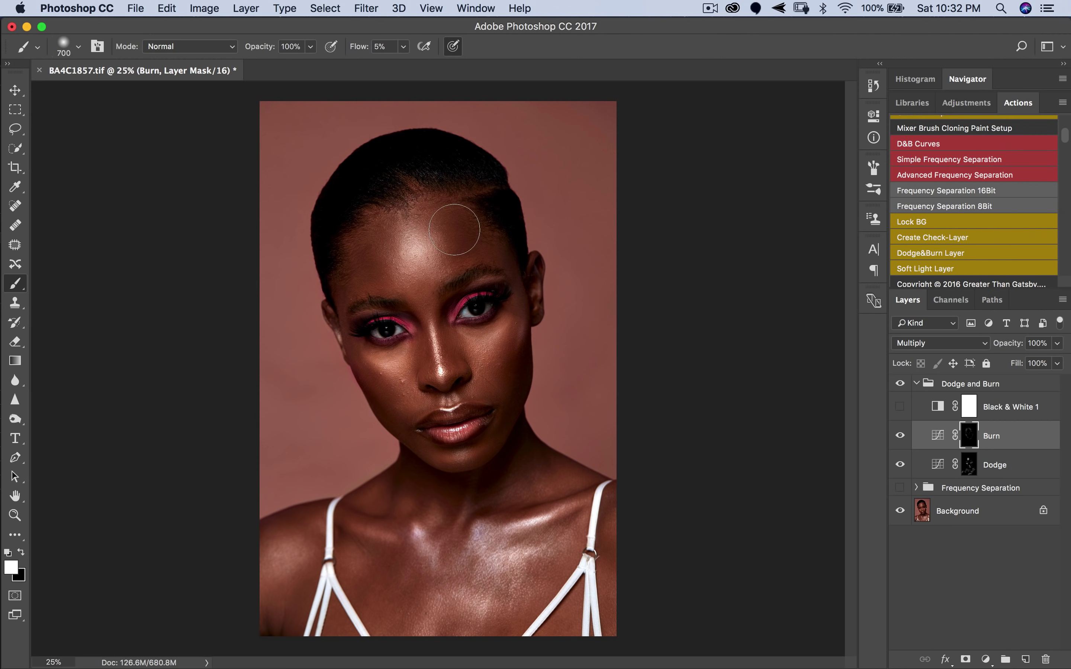
# Reduce the brush to 175 px and burn the shadows around the neck and collarbones.
pyautogui.press('[')
pyautogui.press('[')
pyautogui.press('[')
pyautogui.press('[')
pyautogui.press('[')
pyautogui.press('[')
pyautogui.press('[')
pyautogui.press('[')
pyautogui.press('[')
pyautogui.press(']')
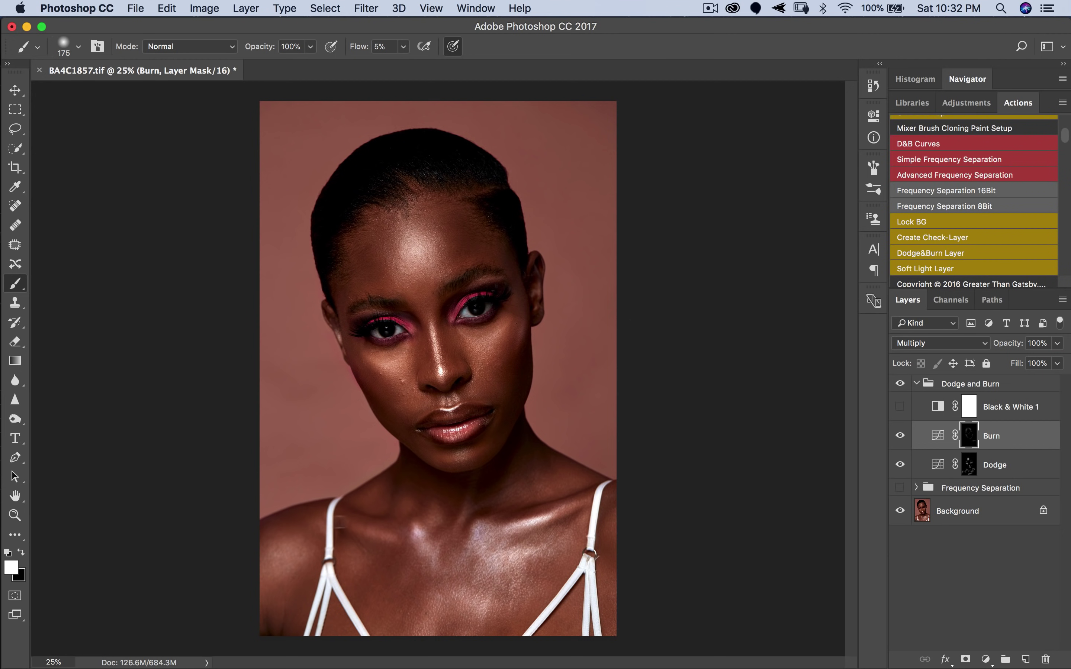
# Deepen the burn on the neck below the chin, varying the brush size and ending at 200 px.
pyautogui.press(']')
pyautogui.press(']')
pyautogui.press(']')
pyautogui.press('[')
pyautogui.press('[')
pyautogui.press('[')
pyautogui.press('[')
pyautogui.press('[')
pyautogui.press(']')
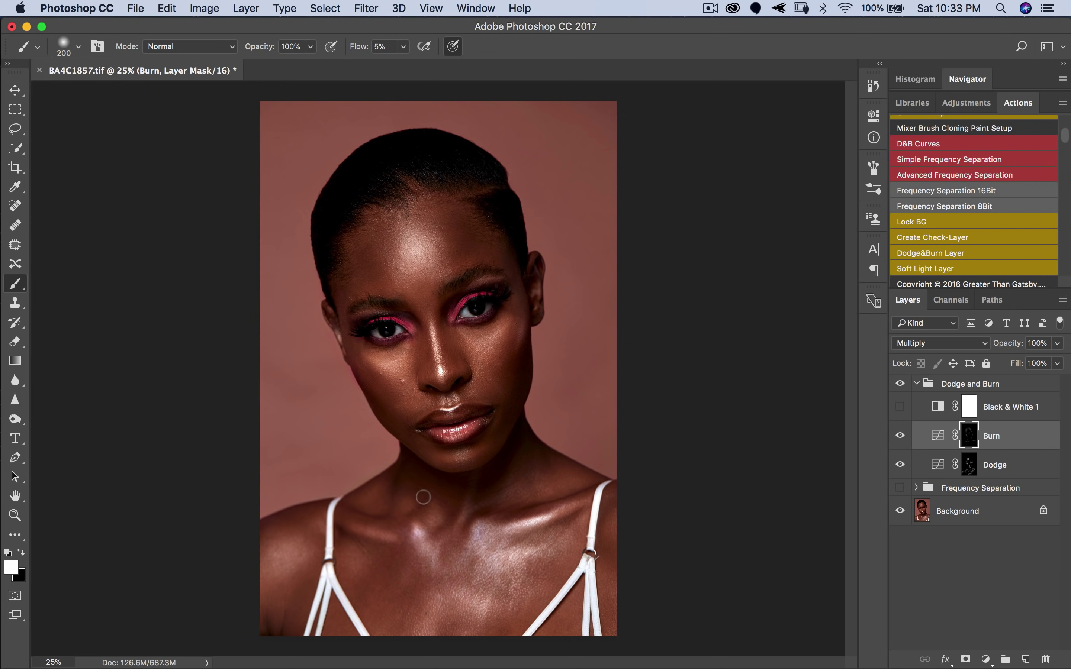
# Enlarge the brush and burn the outer shoulder at the image's left side and the lower edge of the chest.
pyautogui.press(']')
pyautogui.press(']')
pyautogui.press(']')
pyautogui.press(']')
pyautogui.press(']')
pyautogui.moveTo(288, 613); pyautogui.dragTo(275, 622)
pyautogui.press(']')
pyautogui.moveTo(456, 633)
pyautogui.mouseDown()
pyautogui.moveTo(493, 608)
pyautogui.moveTo(569, 593)
pyautogui.mouseUp()
# Burn the forehead along the hairline from the image's right side to its left, varying the brush size up to 800 px.
pyautogui.press(']')
pyautogui.moveTo(475, 212); pyautogui.dragTo(490, 206)
pyautogui.press('[')
pyautogui.moveTo(451, 163)
pyautogui.mouseDown()
pyautogui.moveTo(387, 165)
pyautogui.moveTo(342, 230)
pyautogui.mouseUp()
pyautogui.press(']')
pyautogui.press(']')
# Show the Frequency Separation group again and inspect the face up close at 50% zoom.
pyautogui.click(899, 488)
pyautogui.press('z')
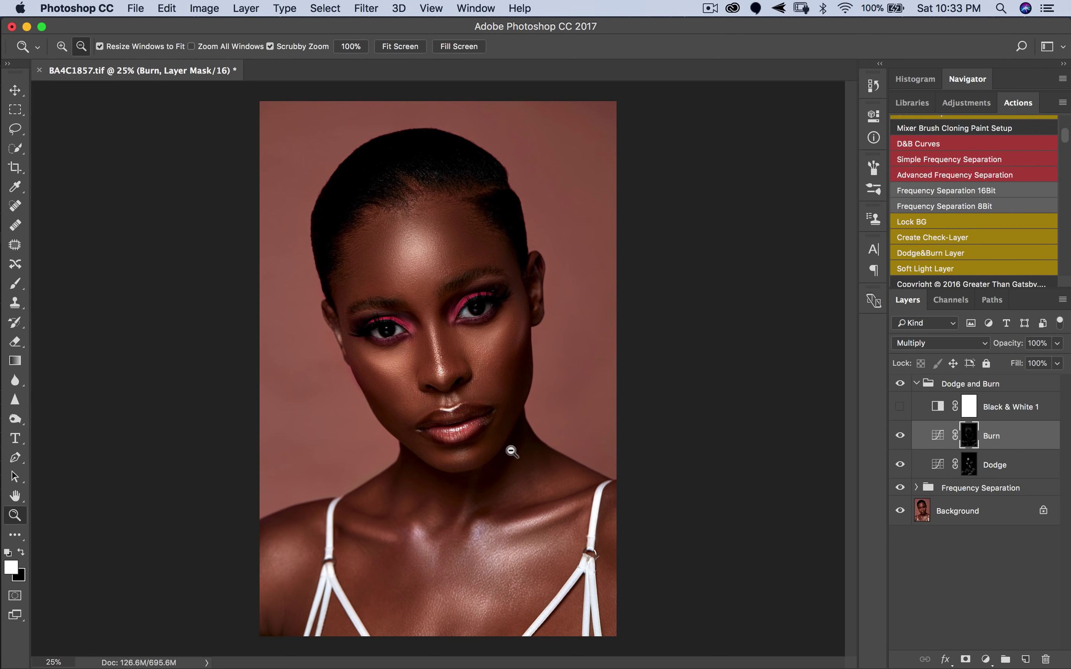
pyautogui.keyDown('alt'); pyautogui.click(513, 453); pyautogui.keyUp('alt')
pyautogui.keyDown('alt'); pyautogui.click(520, 453); pyautogui.keyUp('alt')
pyautogui.click(407, 363)
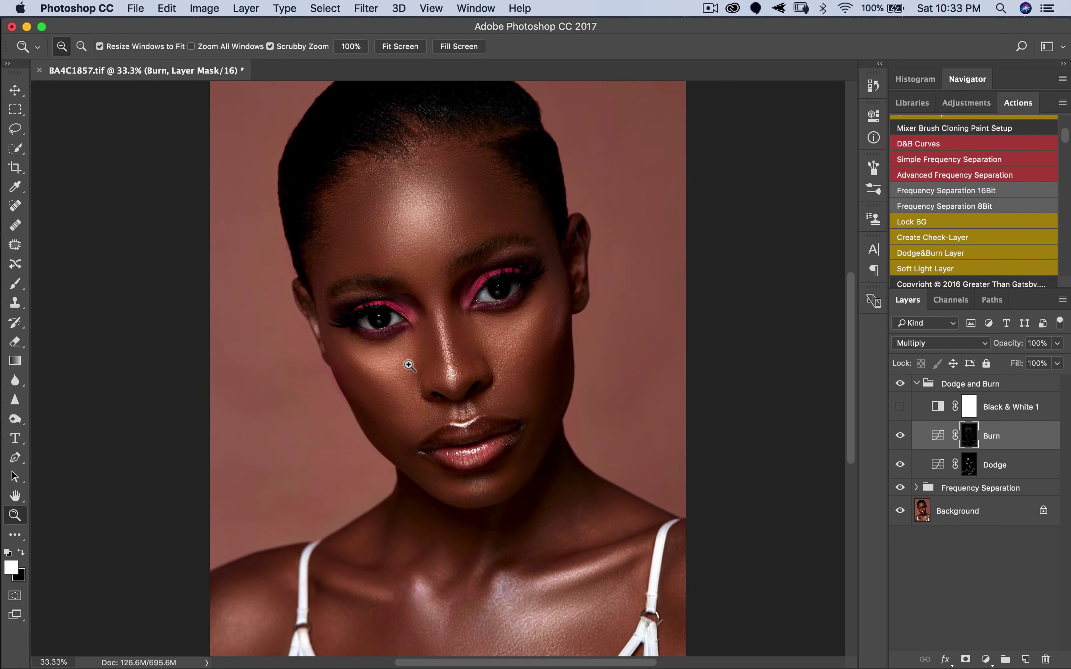
pyautogui.click(411, 358)
pyautogui.press('b')
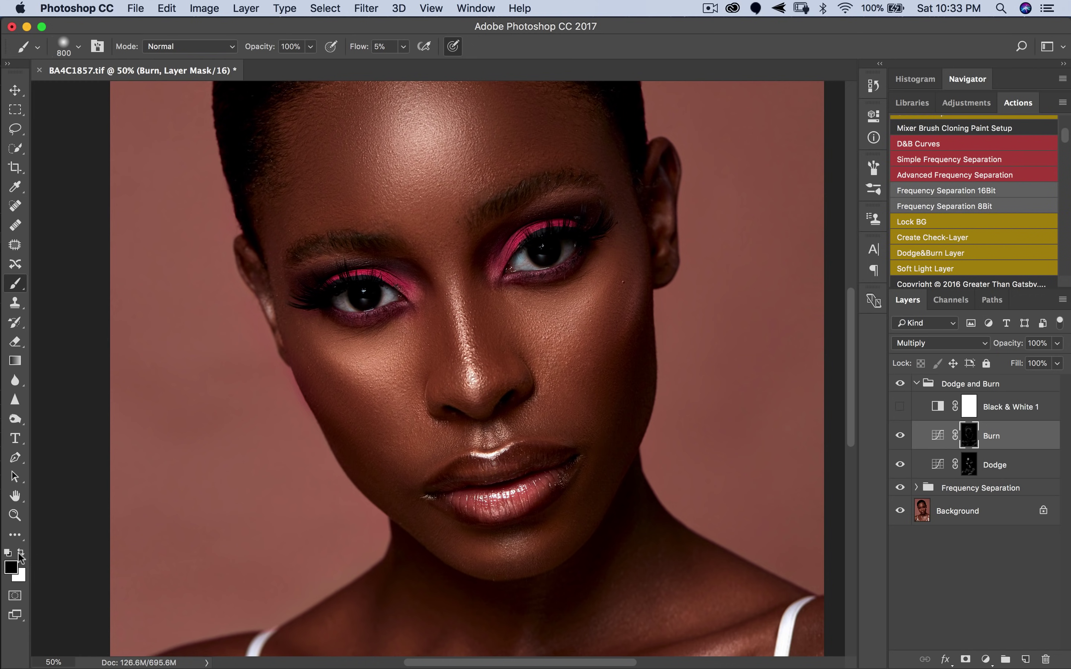
# Try a 500 px black brush at 100% flow for the Burn layer mask.
pyautogui.click(403, 47)
pyautogui.moveTo(403, 66); pyautogui.dragTo(472, 65)
pyautogui.press('[')
pyautogui.press('[')
pyautogui.press('[')
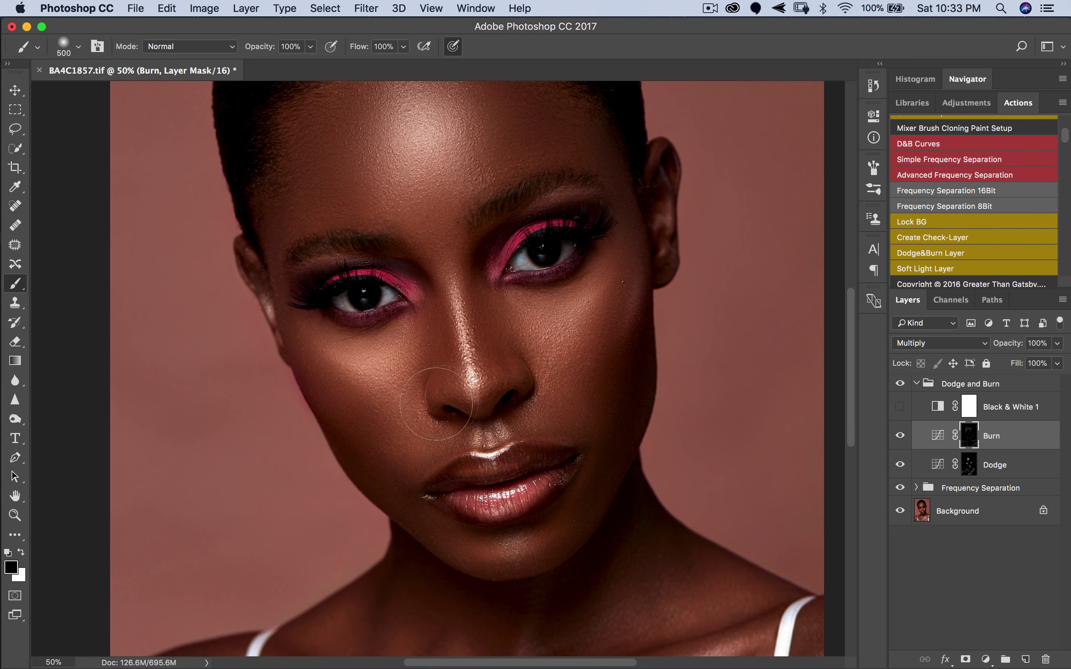
pyautogui.press('z')
pyautogui.keyDown('alt'); pyautogui.click(452, 383); pyautogui.keyUp('alt')
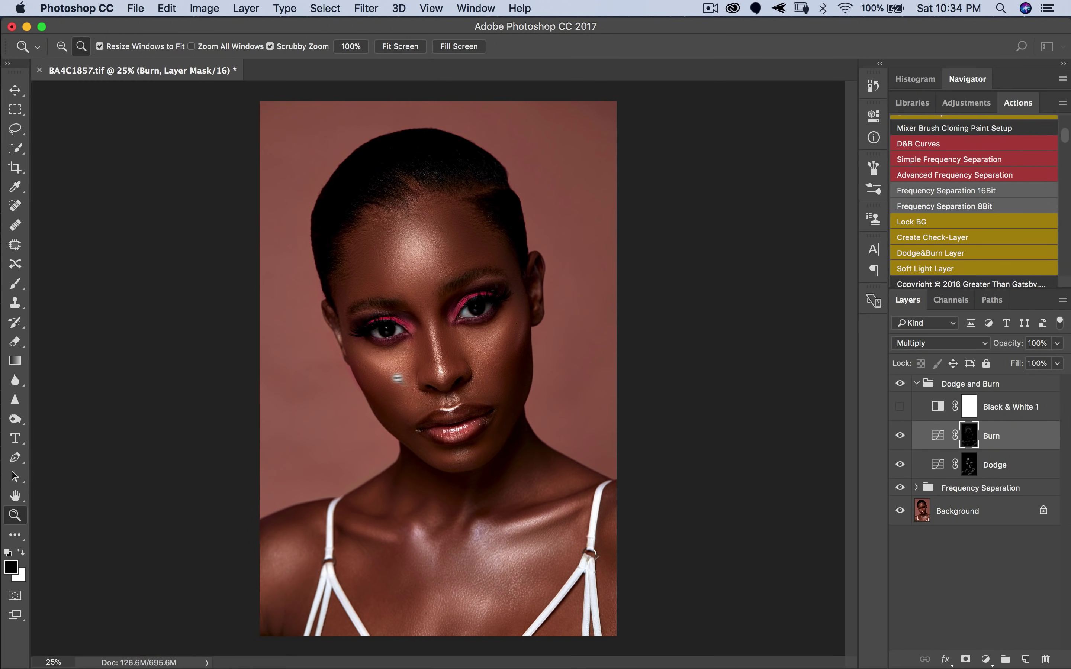
pyautogui.press('b')
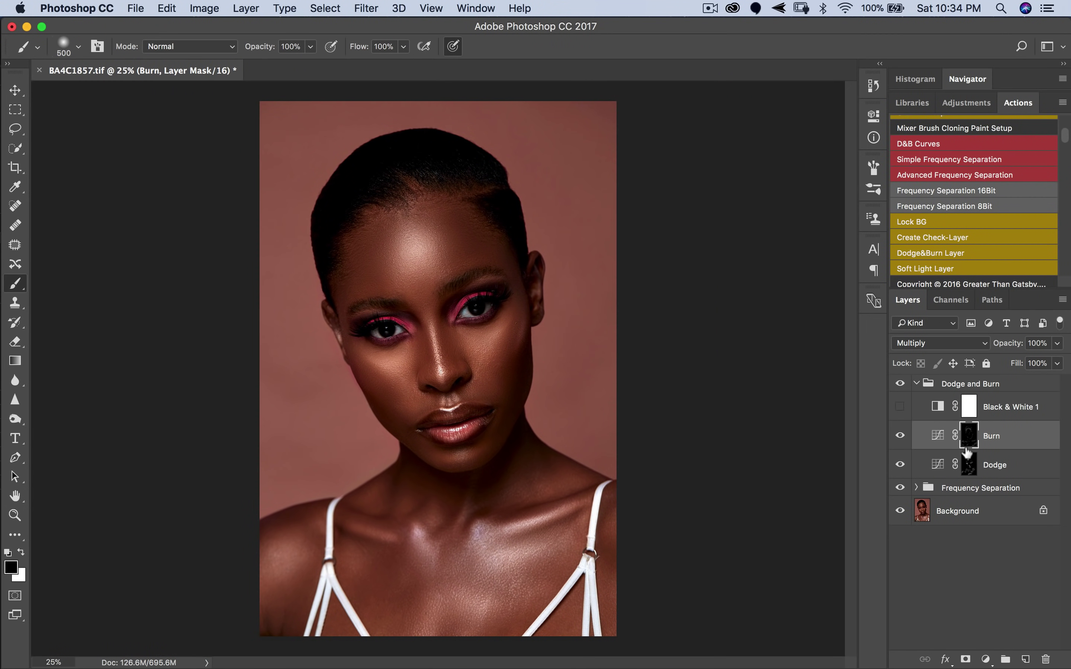
# Set white as the painting colour with 5% flow and burn the outer cheek at the image's left side.
pyautogui.press('x')
pyautogui.press('x')
pyautogui.press('x')
pyautogui.click(393, 45)
pyautogui.write('5')
pyautogui.press('Return')
pyautogui.moveTo(362, 369)
pyautogui.mouseDown()
pyautogui.moveTo(359, 352)
pyautogui.moveTo(367, 368)
pyautogui.mouseUp()
# On the Dodge layer mask, brighten the cheeks, forehead, nose and chin with the 500 px brush.
pyautogui.click(996, 464)
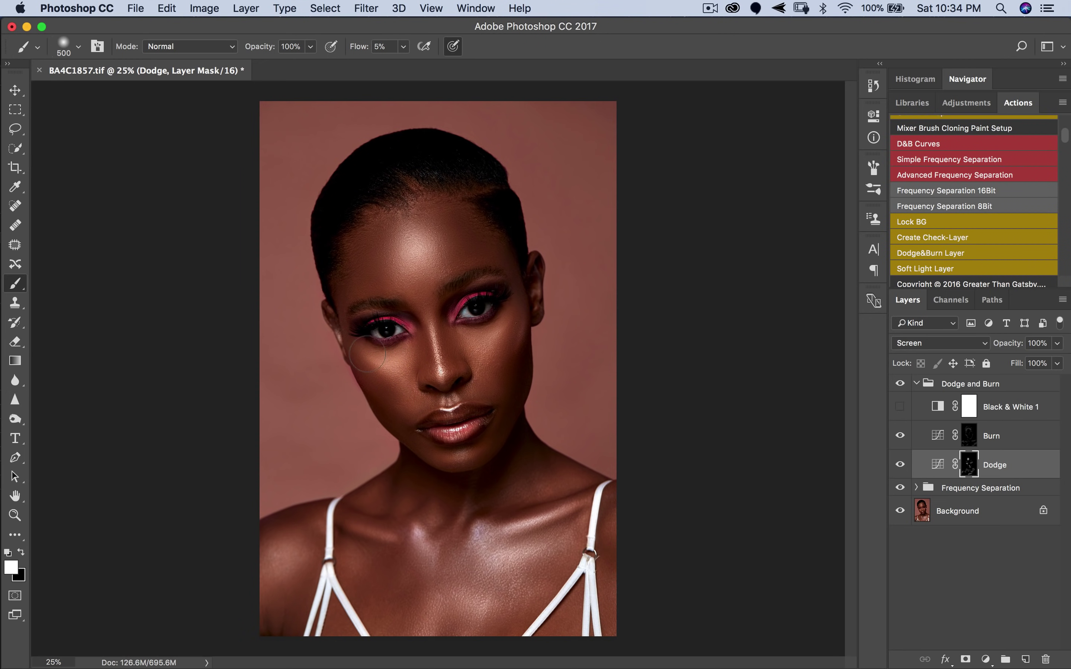
pyautogui.moveTo(388, 375)
pyautogui.mouseDown()
pyautogui.moveTo(437, 377)
pyautogui.moveTo(404, 379)
pyautogui.moveTo(368, 353)
pyautogui.moveTo(430, 371)
pyautogui.moveTo(622, 338)
pyautogui.moveTo(493, 346)
pyautogui.moveTo(513, 314)
pyautogui.mouseUp()
pyautogui.moveTo(477, 380)
pyautogui.mouseDown()
pyautogui.moveTo(518, 303)
pyautogui.moveTo(423, 261)
pyautogui.mouseUp()
pyautogui.moveTo(416, 311)
pyautogui.mouseDown()
pyautogui.moveTo(450, 464)
pyautogui.moveTo(475, 453)
pyautogui.mouseUp()
pyautogui.press('z')
pyautogui.press('super+minus')
pyautogui.press('super+minus')
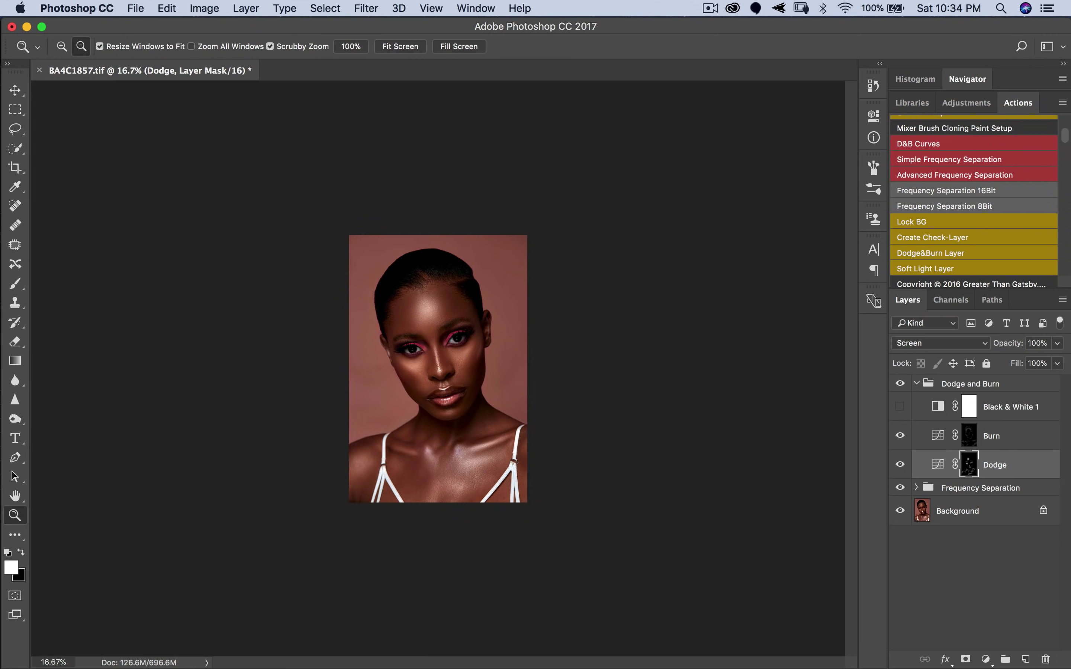
# Select the Burn layer and reduce the brush to 200 px for detail work around the lips.
pyautogui.press('super+plus')
pyautogui.press('super+plus')
pyautogui.press('super+plus')
pyautogui.press('super+plus')
pyautogui.press('b')
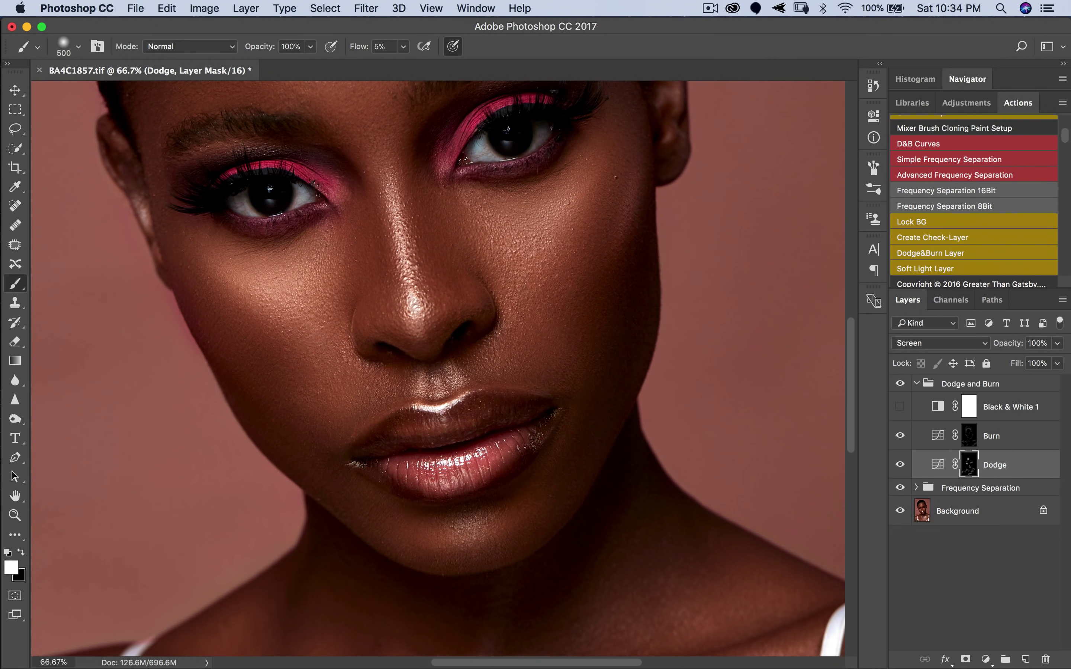
pyautogui.click(991, 435)
pyautogui.press('[')
pyautogui.press('[')
pyautogui.press('[')
pyautogui.press('[')
pyautogui.press('[')
pyautogui.press('[')
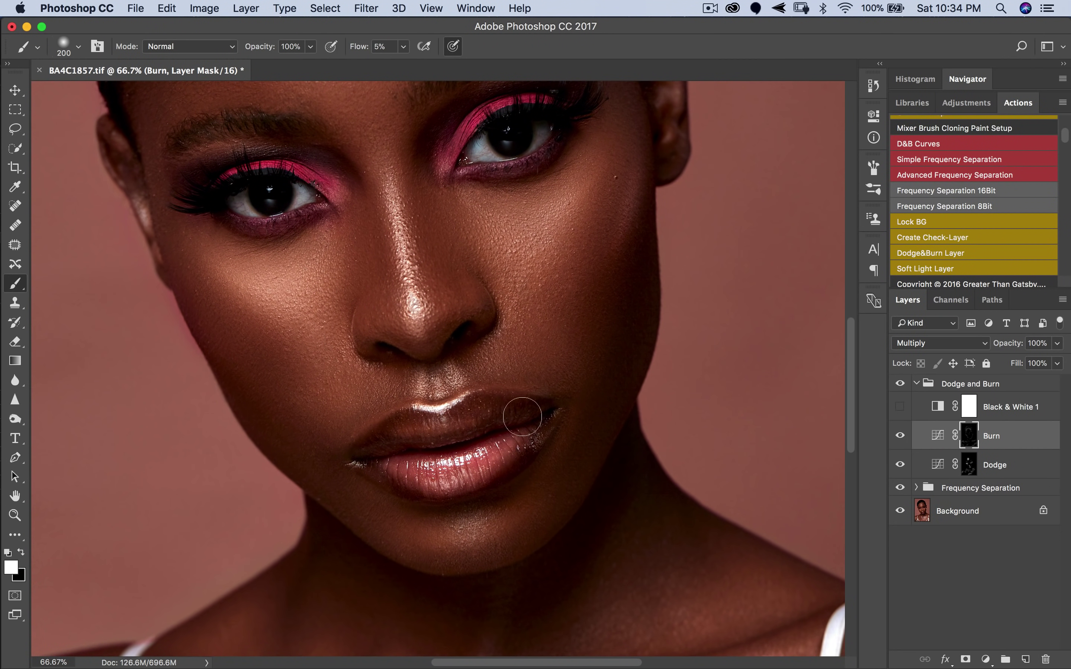
# Burn the makeup shadows beneath the eyes, varying the brush size between about 90 and 175 px.
pyautogui.press('[')
pyautogui.press('[')
pyautogui.press(']')
pyautogui.press(']')
pyautogui.press(']')
pyautogui.press(']')
pyautogui.press('[')
pyautogui.press('[')
pyautogui.press('[')
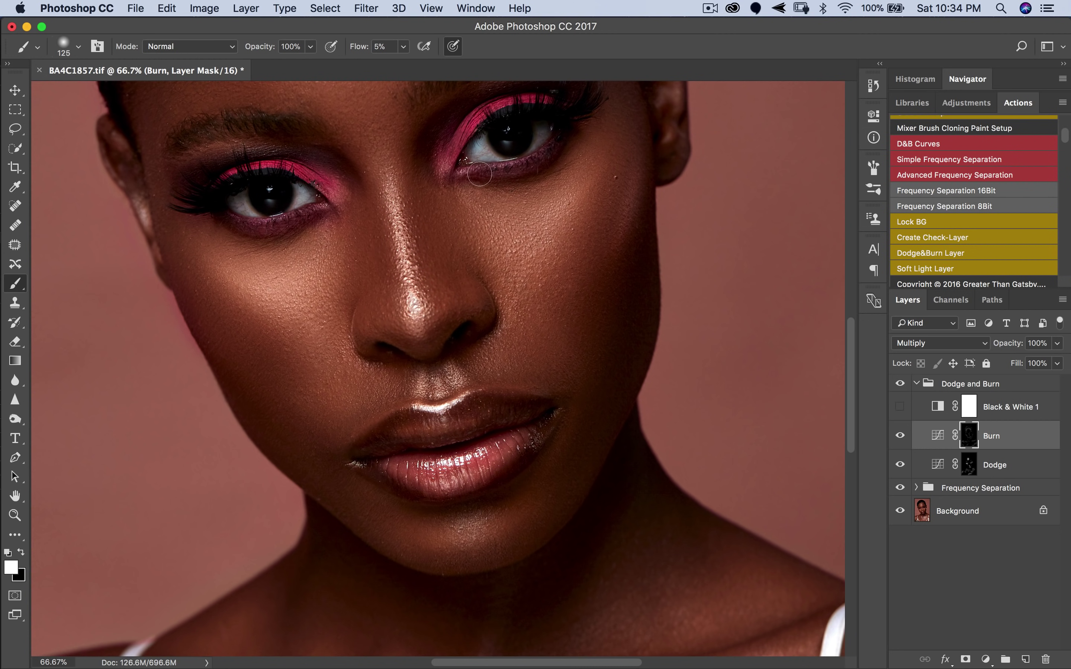
pyautogui.press('[')
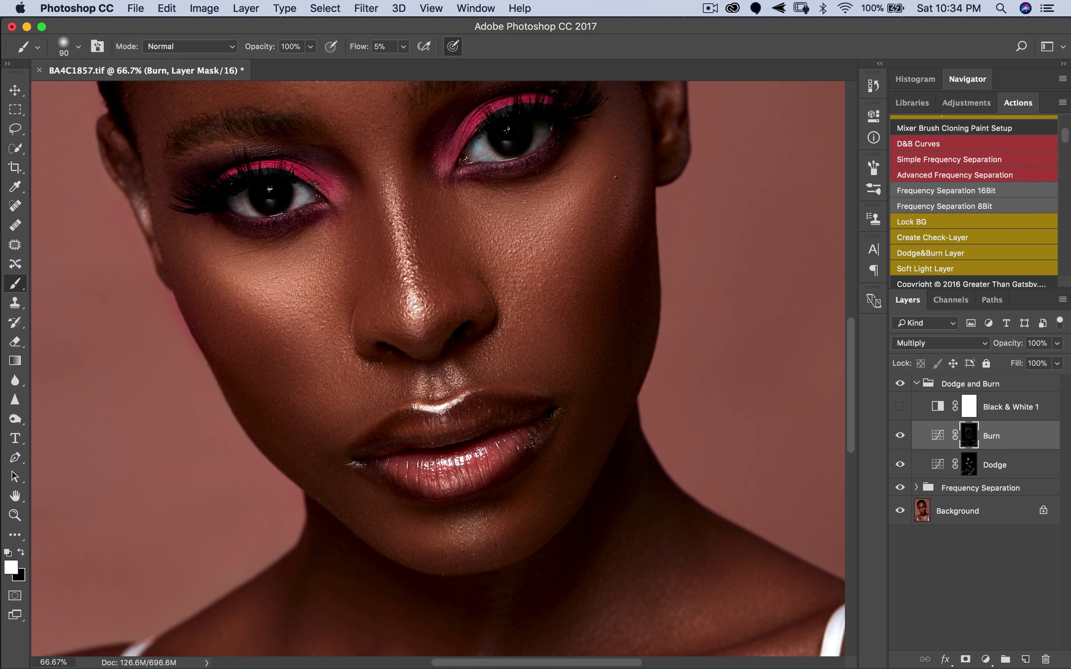
pyautogui.press(']')
pyautogui.press(']')
pyautogui.press(']')
pyautogui.press(']')
pyautogui.press('[')
pyautogui.press('[')
# Compare the whole portrait with the Burn layer hidden and shown, checking it at different zoom levels.
pyautogui.press('z')
pyautogui.press('super+minus')
pyautogui.press('super+minus')
pyautogui.press('super+minus')
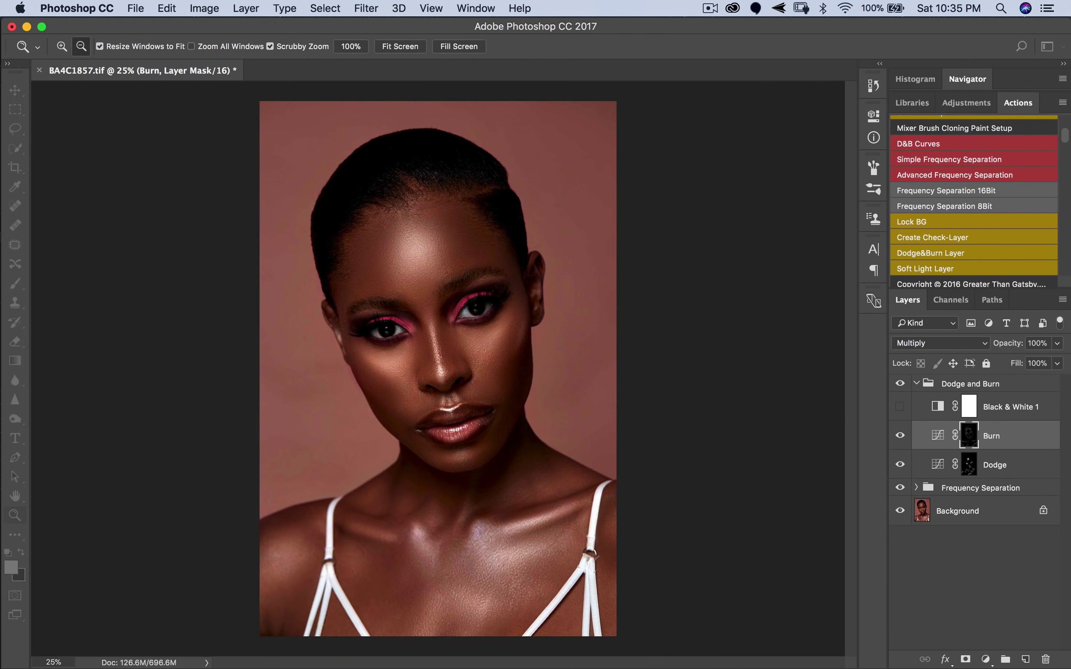
pyautogui.press('super+minus')
pyautogui.press('b')
pyautogui.press('super+comma')
pyautogui.press('super+comma')
pyautogui.press('super+comma')
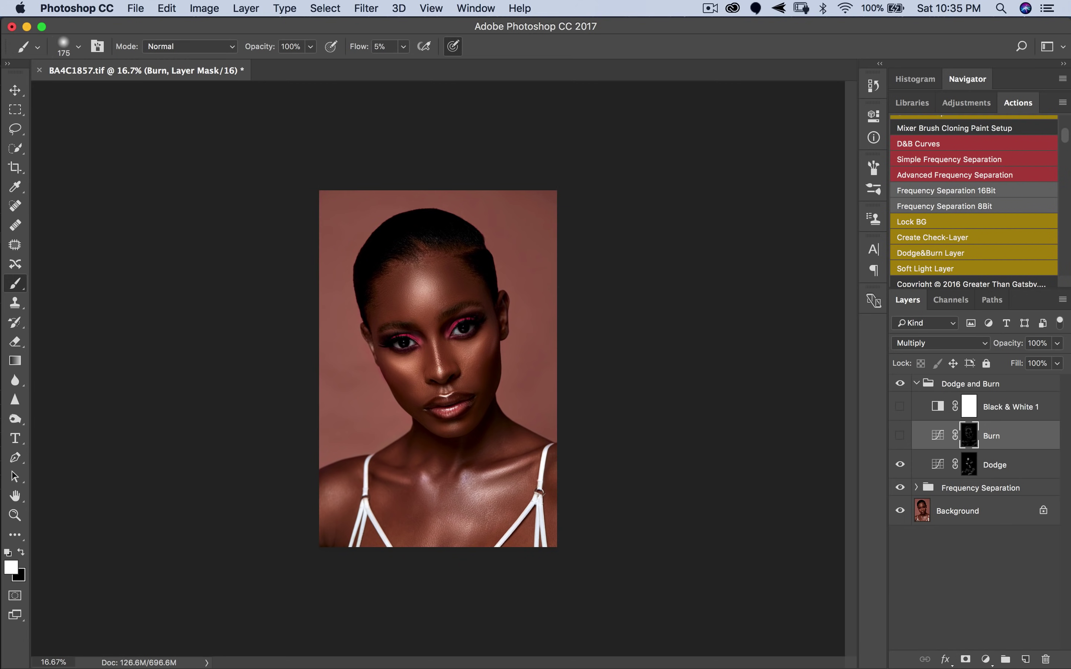
pyautogui.press('super+comma')
pyautogui.press('z')
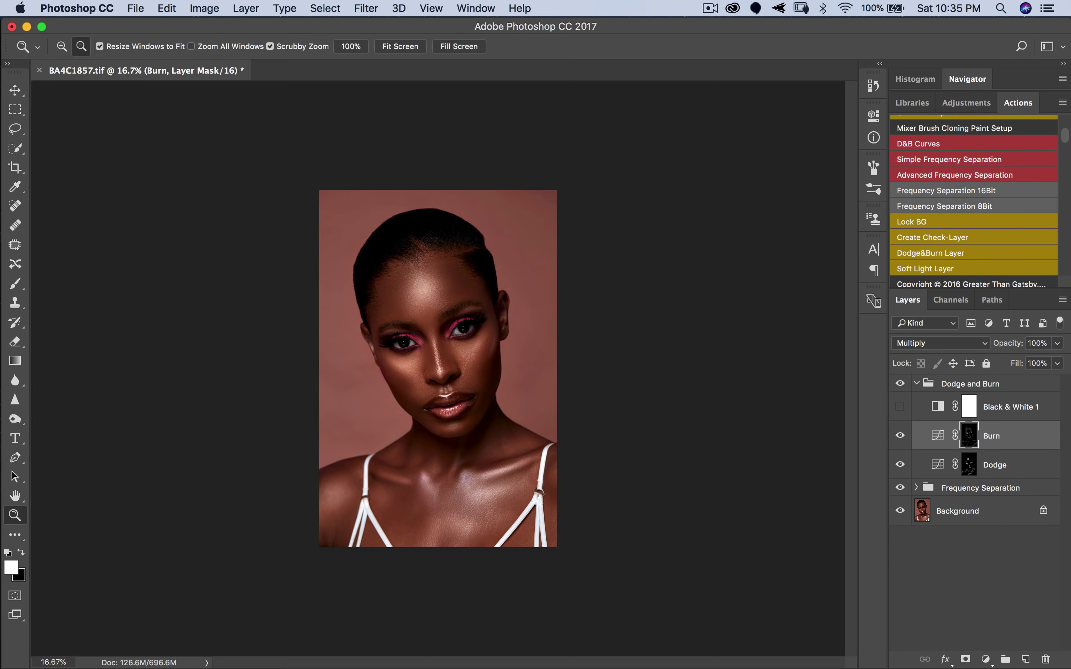
pyautogui.press('super+plus')
pyautogui.press('super+plus')
pyautogui.press('super+minus')
pyautogui.press('super+minus')
pyautogui.press('b')
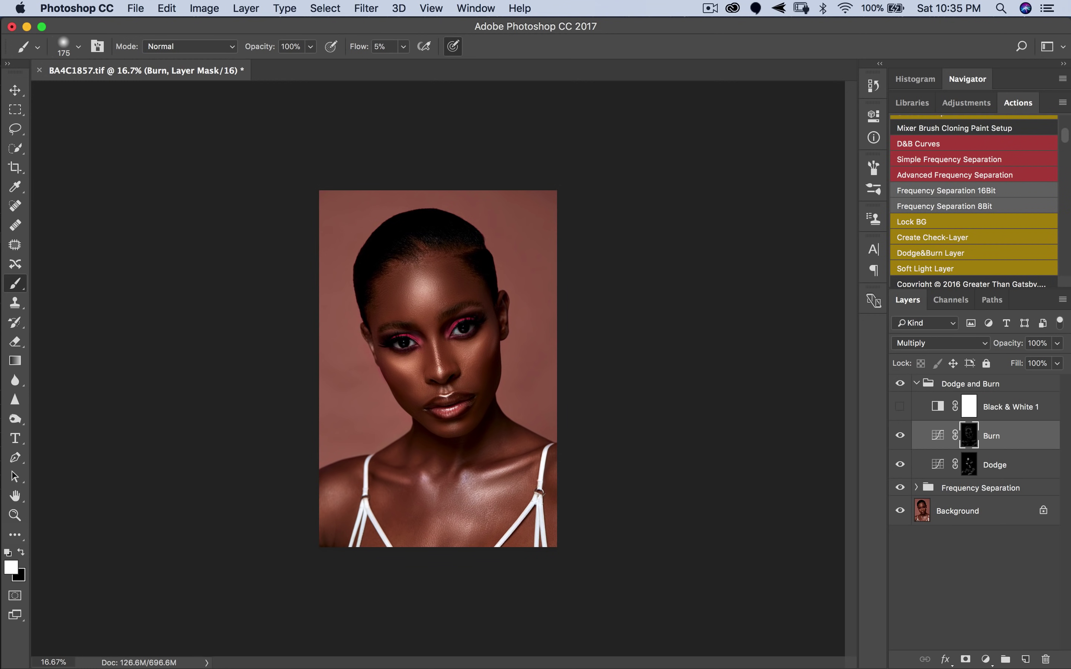
# Paint black on the Burn mask over the cheek at the image's left side, then enlarge the brush to 800 px.
pyautogui.press('x')
pyautogui.press(']')
pyautogui.press(']')
pyautogui.press(']')
pyautogui.press(']')
pyautogui.press(']')
pyautogui.moveTo(412, 383)
pyautogui.mouseDown()
pyautogui.moveTo(433, 392)
pyautogui.moveTo(395, 361)
pyautogui.moveTo(430, 379)
pyautogui.moveTo(401, 379)
pyautogui.mouseUp()
pyautogui.press(']')
pyautogui.press(']')
pyautogui.press(']')
# Lower the Burn layer's opacity to 74%.
pyautogui.click(1057, 344)
pyautogui.moveTo(1060, 360)
pyautogui.mouseDown()
pyautogui.moveTo(988, 360)
pyautogui.moveTo(1057, 360)
pyautogui.mouseUp()
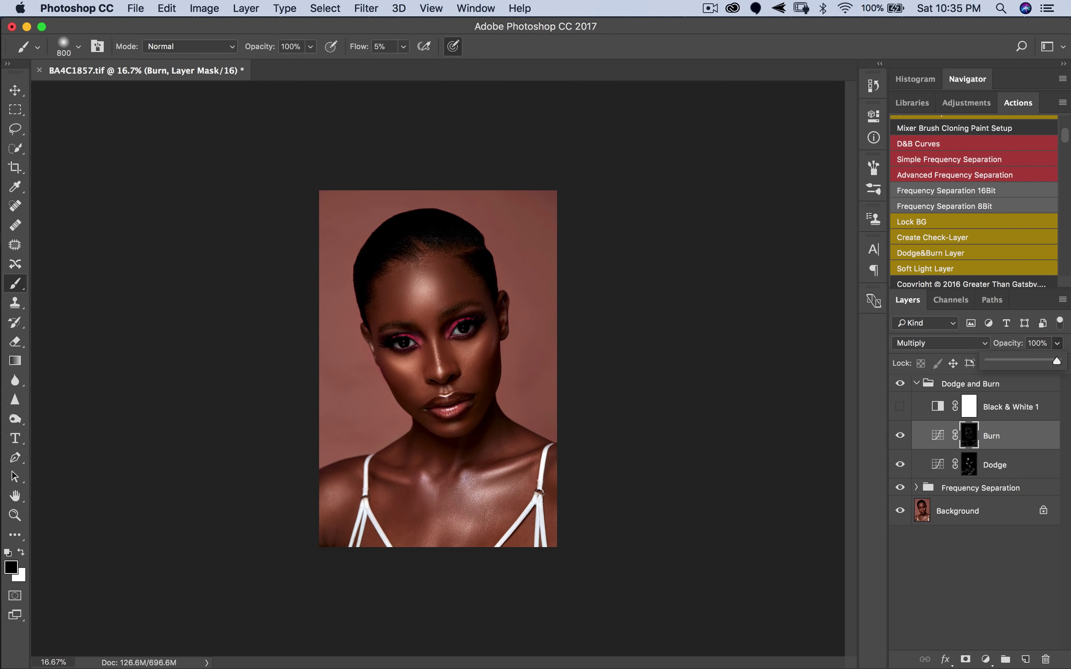
pyautogui.moveTo(1057, 360)
pyautogui.mouseDown()
pyautogui.moveTo(1026, 361)
pyautogui.moveTo(1039, 361)
pyautogui.mouseUp()
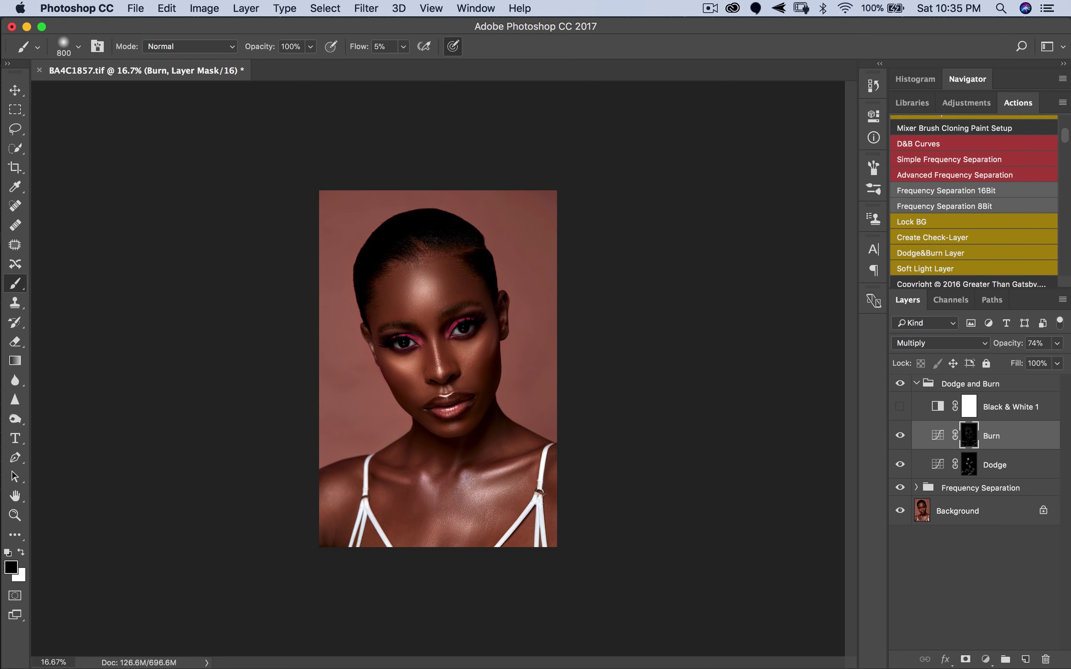
# Review the Dodge and Burn layers, select their Dodge and Burn group and collapse it.
pyautogui.click(1009, 407)
pyautogui.click(994, 465)
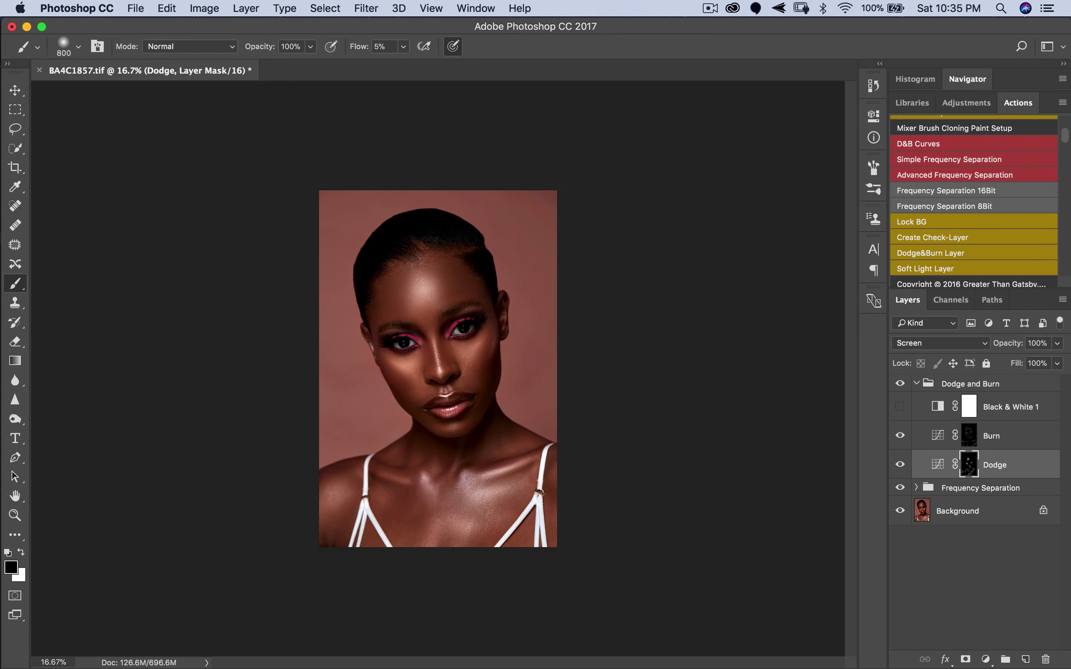
pyautogui.click(991, 435)
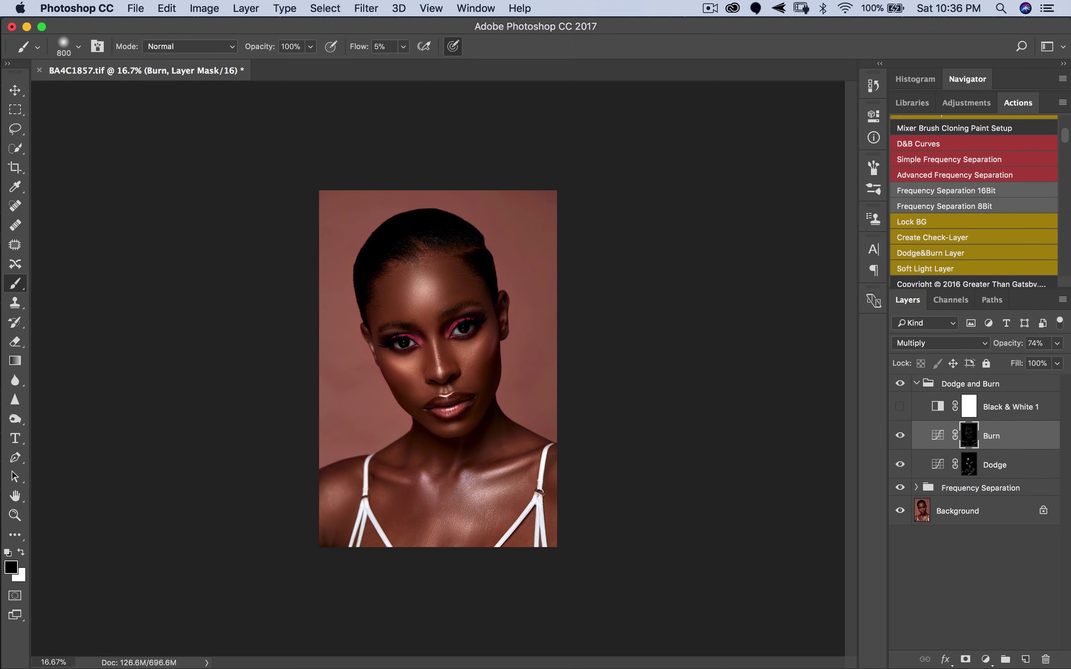
pyautogui.click(969, 384)
pyautogui.click(916, 383)
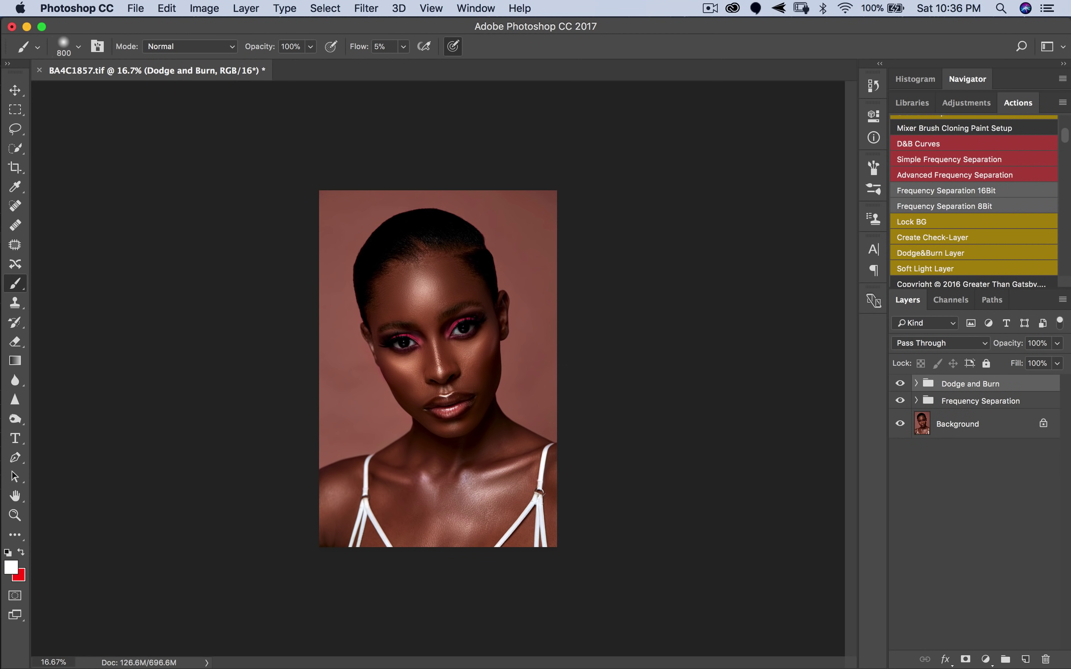
# Compare the portrait with the Dodge and Burn group hidden and shown, both up close and as a whole.
pyautogui.click(899, 383)
pyautogui.click(900, 383)
pyautogui.press('super+equal')
pyautogui.press('super+equal')
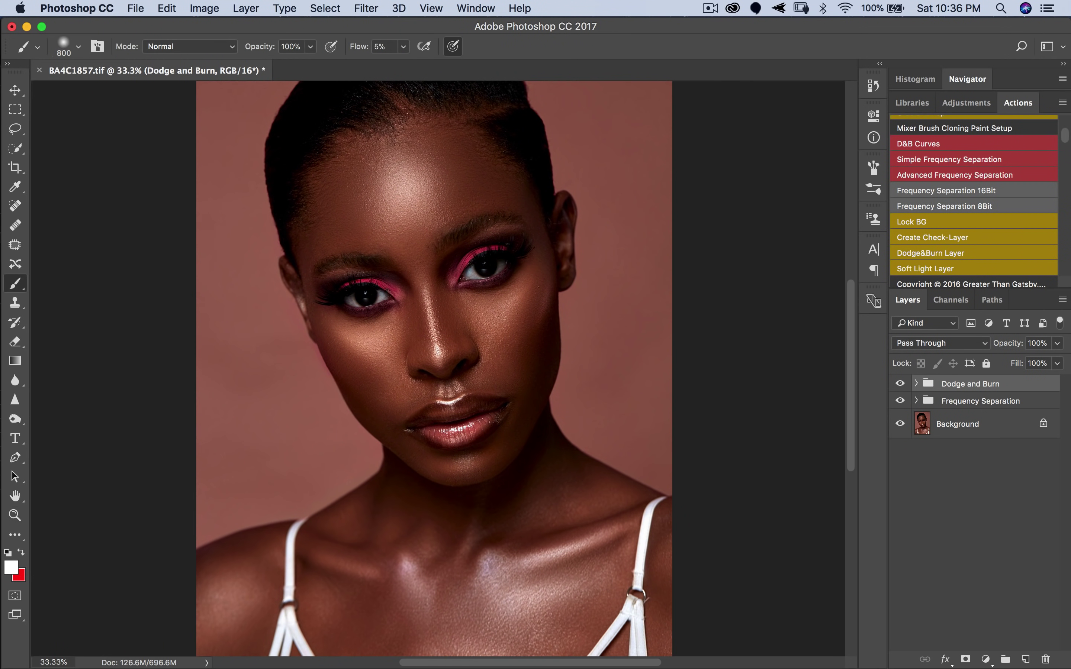
pyautogui.click(900, 383)
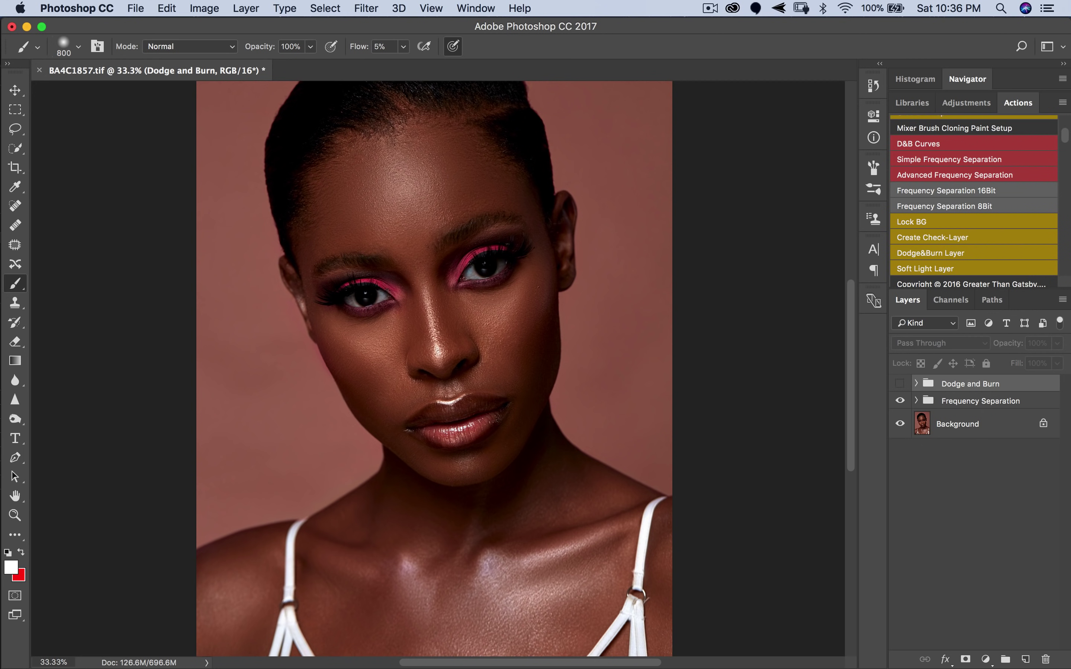
pyautogui.click(900, 384)
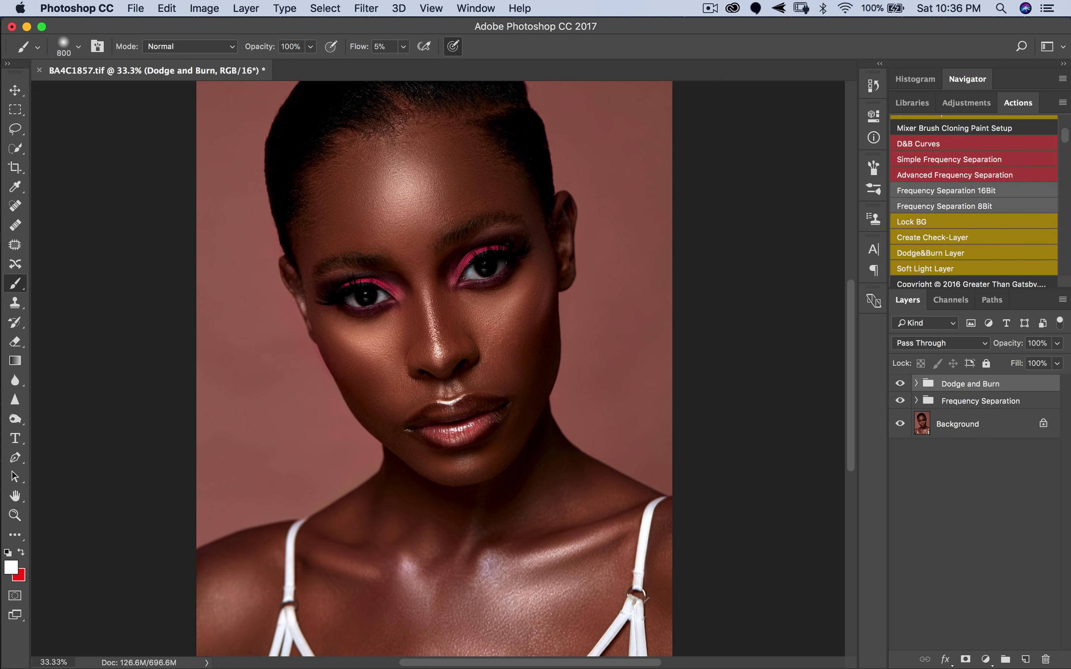
pyautogui.click(900, 384)
pyautogui.click(900, 384)
pyautogui.click(900, 383)
pyautogui.click(900, 383)
pyautogui.press('super+minus')
pyautogui.press('super+minus')
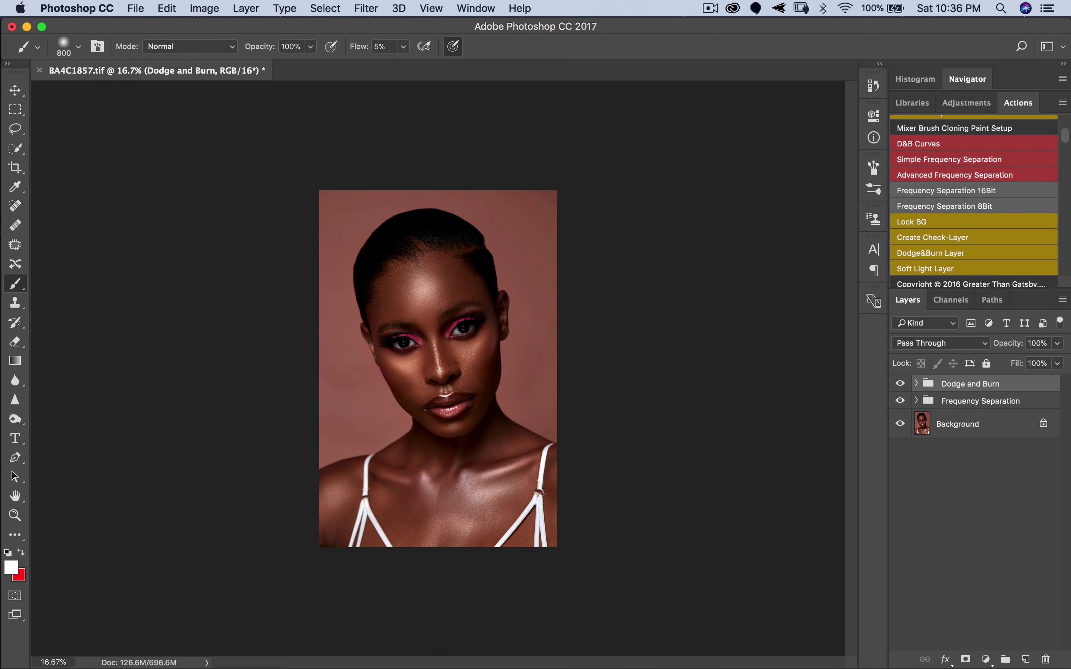